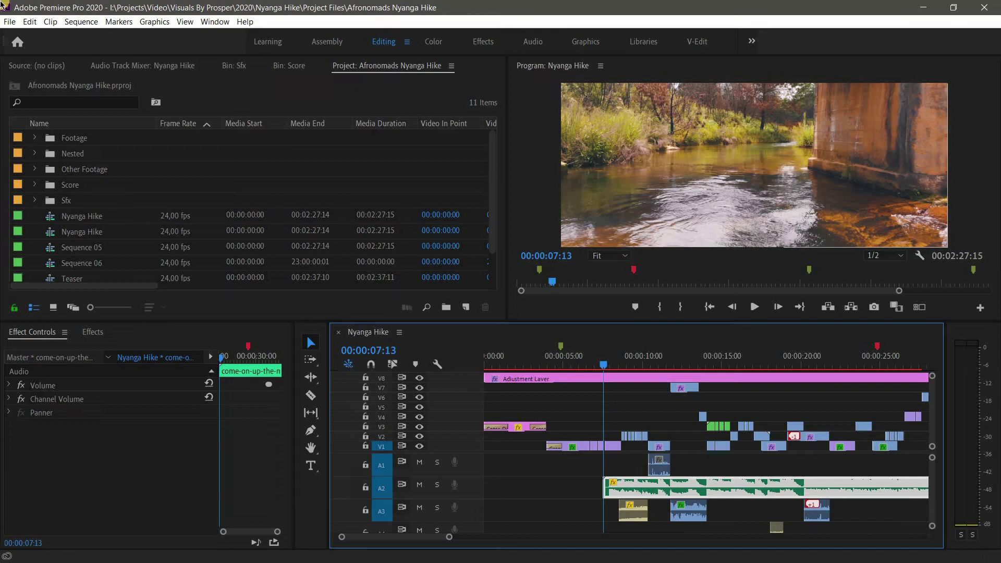
Save the Afronomads Nyanga Hike project.
click(11, 22)
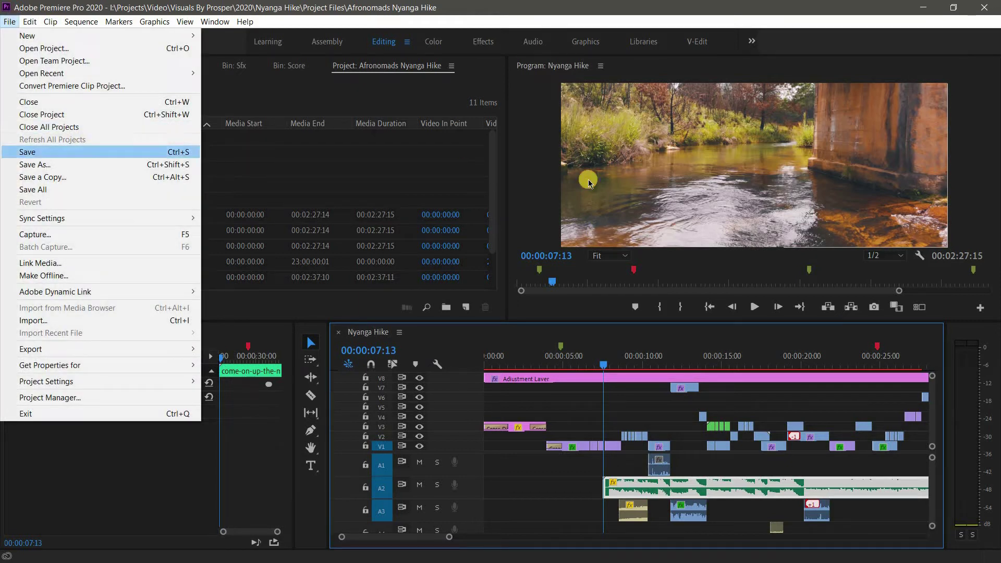
click(87, 151)
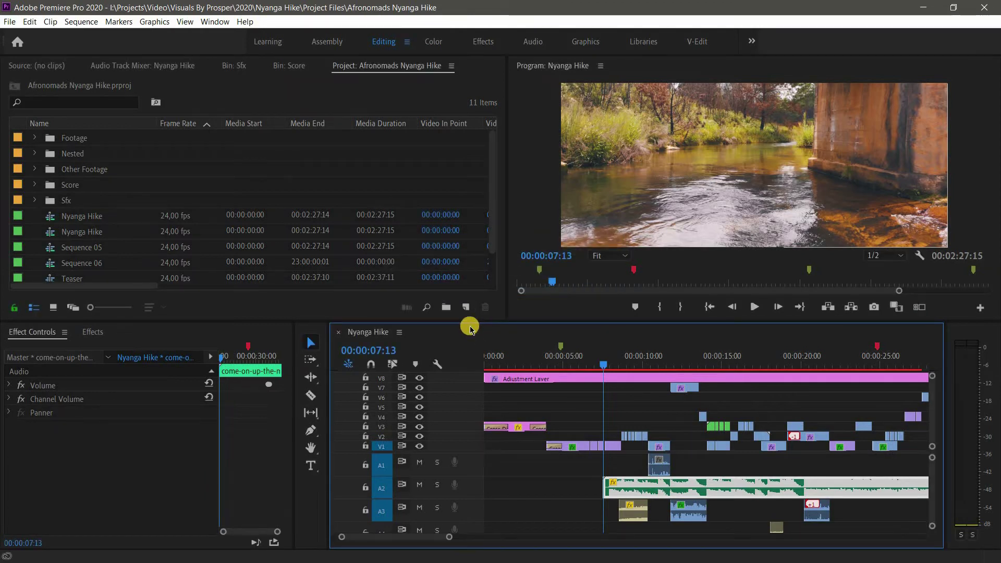
key(ctrl+s)
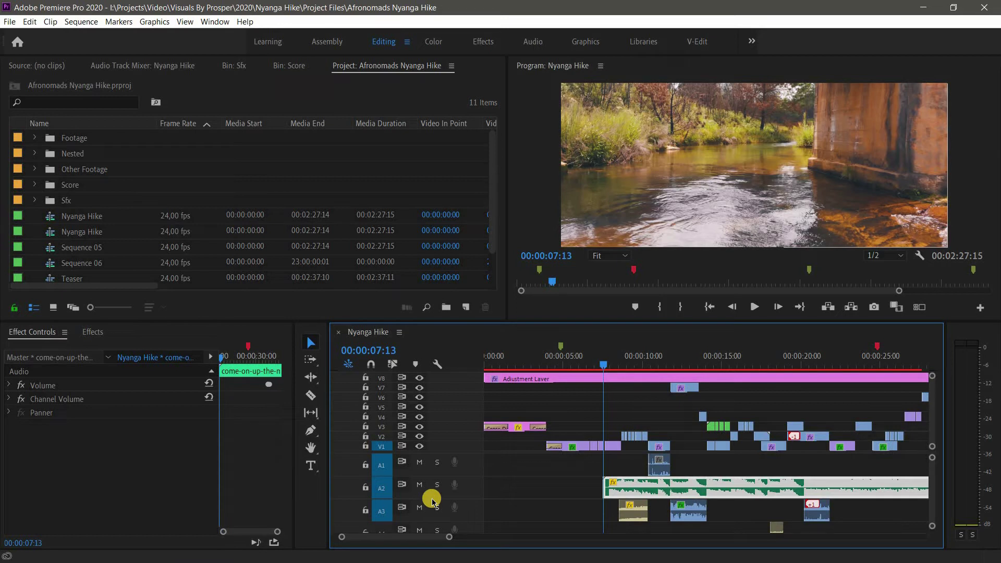
Switch to the Pen tool and back to the Selection tool, with the C0194.MP4 clip on track V7 selected.
drag(689, 387, 695, 413)
click(688, 409)
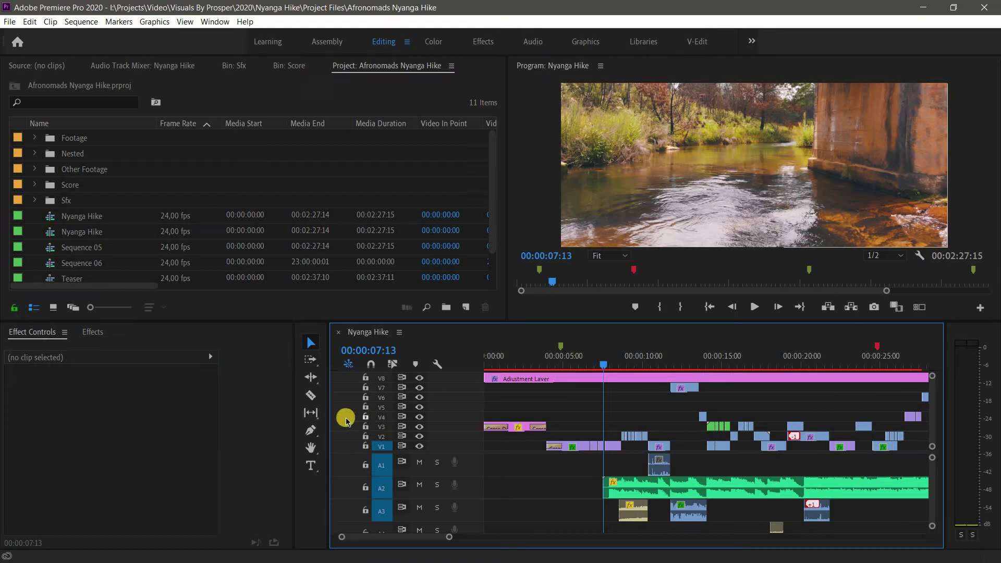
click(311, 430)
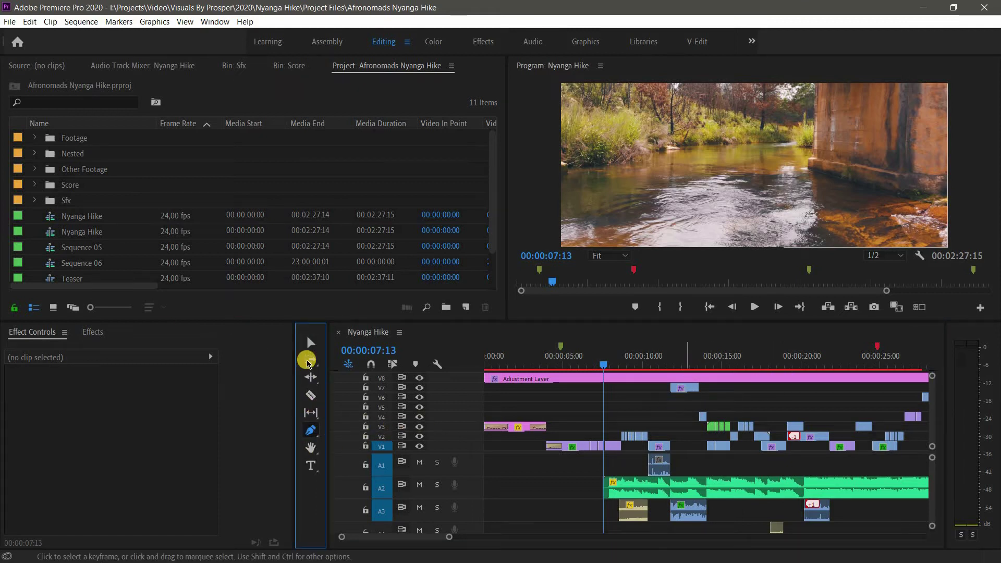
click(699, 385)
key(v)
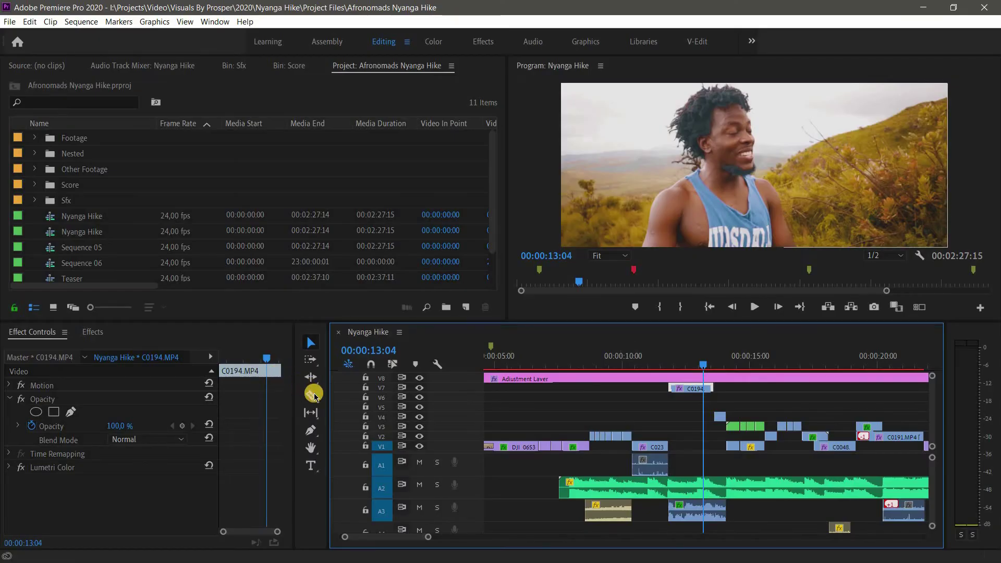
Cut the C0194.MP4 clip on track V7 at three places with the Razor tool, including one at the playhead.
click(312, 395)
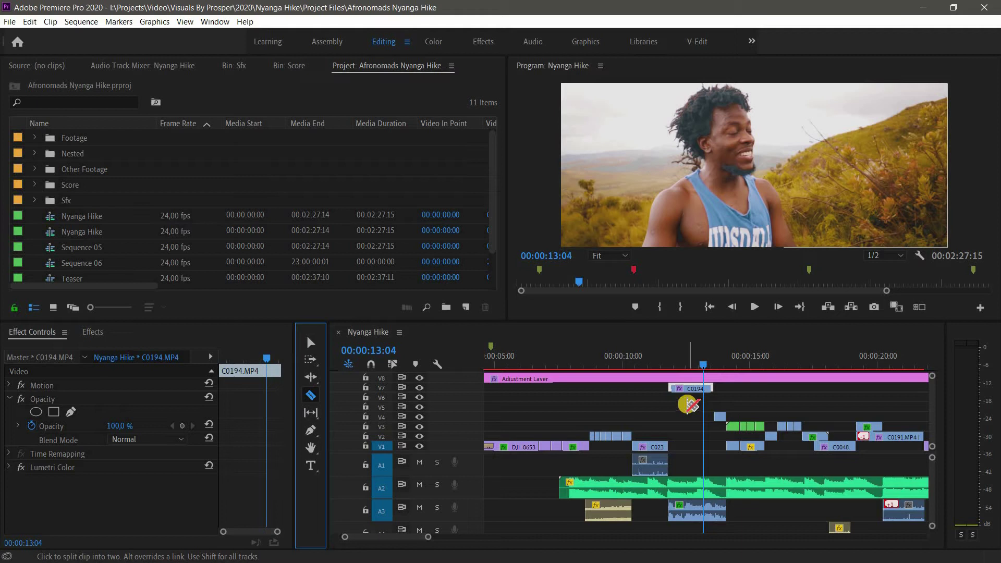
key(=)
key(=)
key(=)
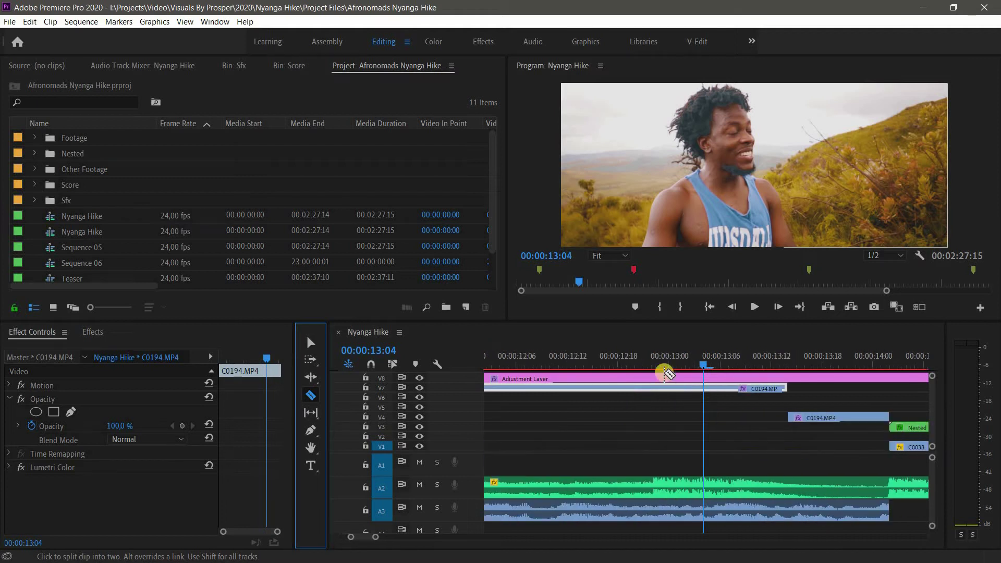
click(666, 391)
click(575, 389)
click(493, 390)
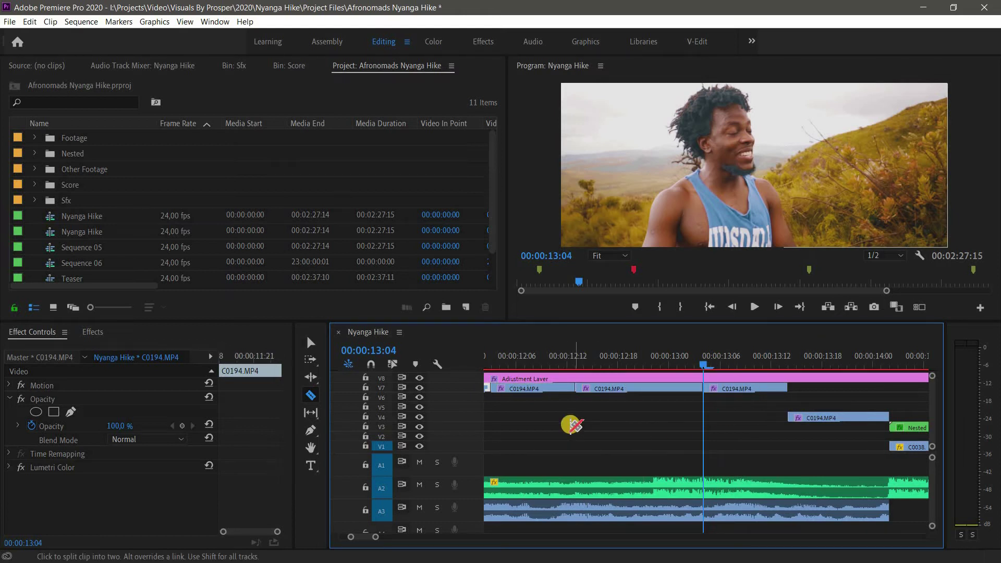
Undo the three razor cuts on the V7 clip.
key(ctrl+z)
key(ctrl+z)
key(ctrl+z)
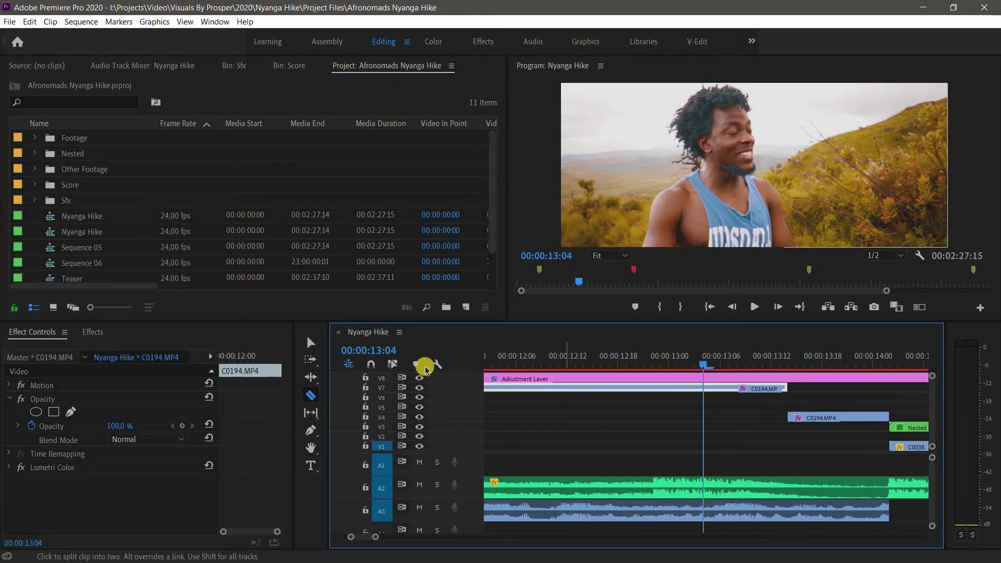
Cut the V7 C0194.MP4 clip at the playhead and two earlier points, and split the V4 C0194.MP4 clip at its middle with the Razor tool.
key(v)
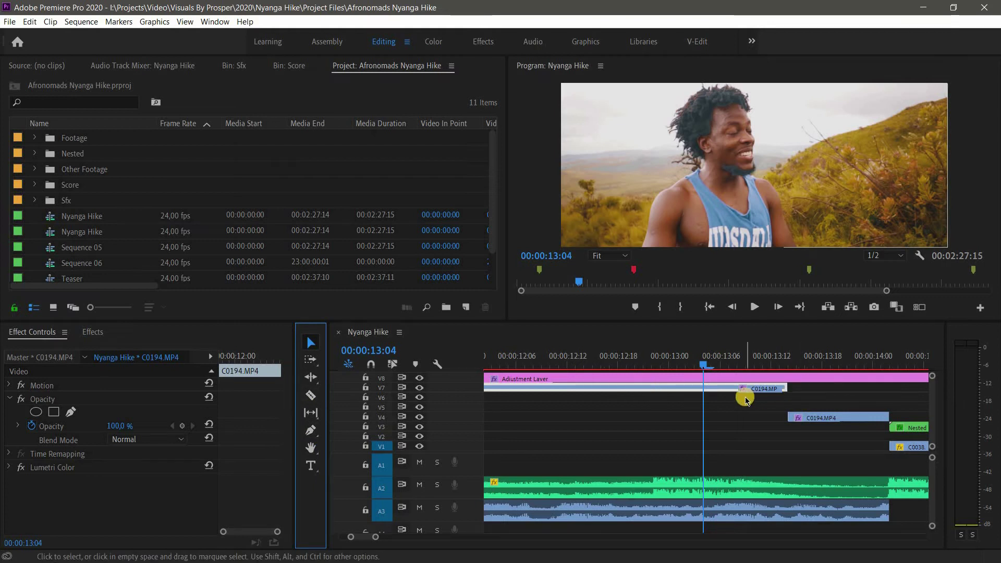
key(c)
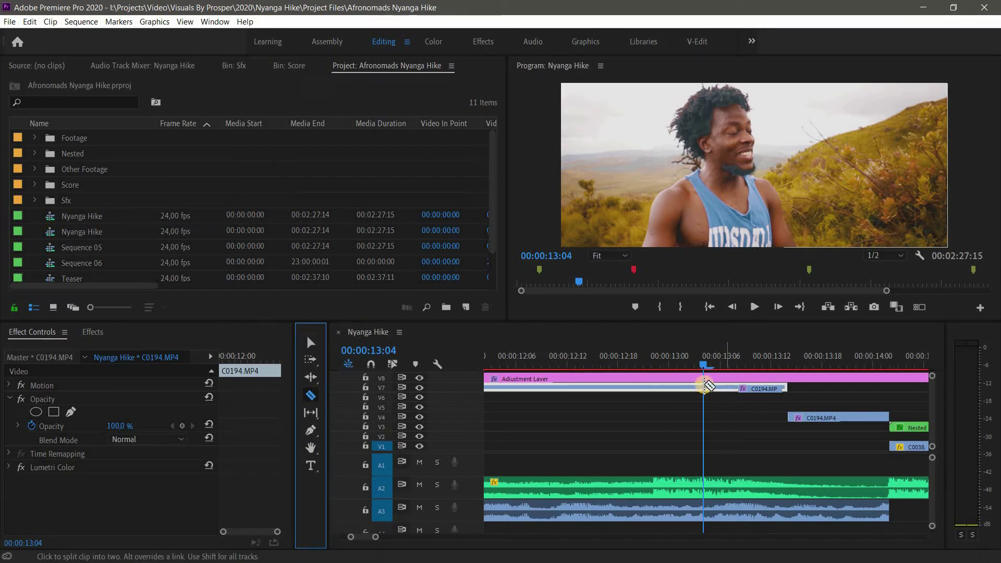
click(703, 387)
click(599, 388)
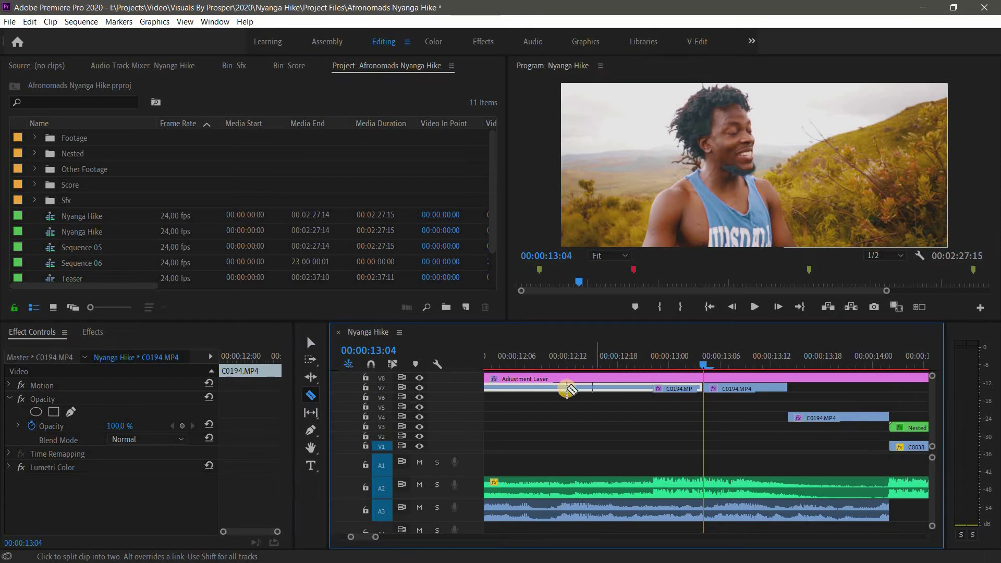
click(499, 388)
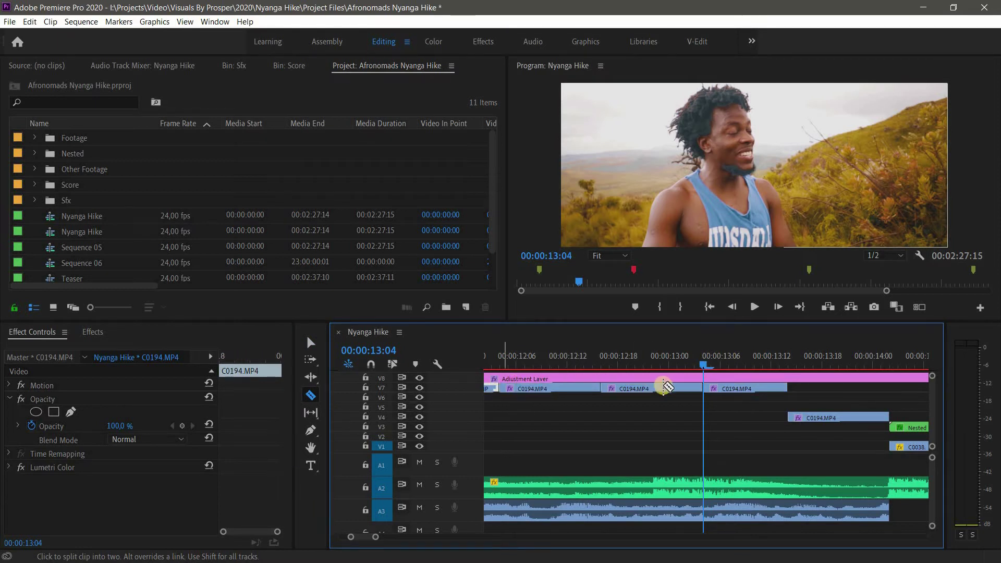
click(838, 417)
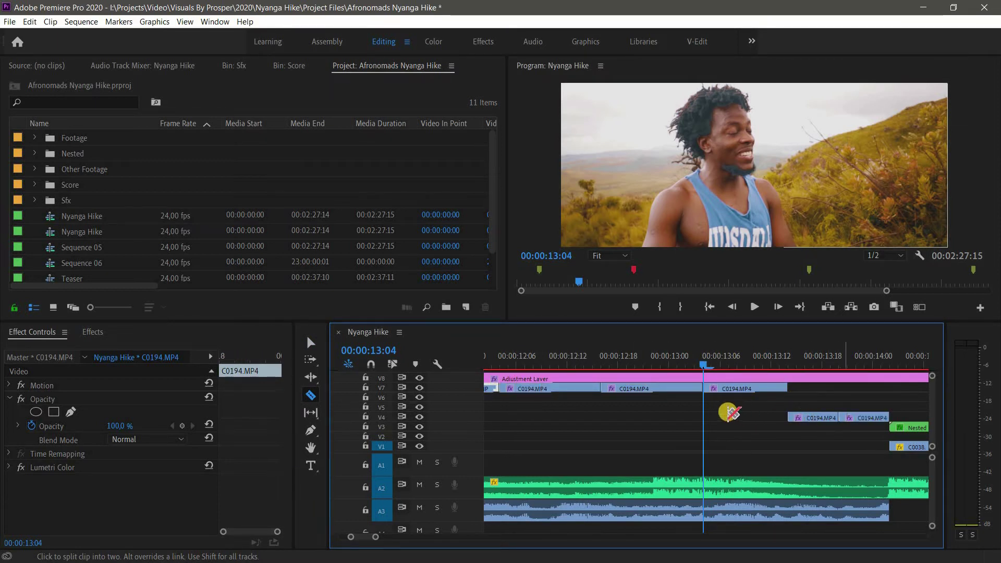
Undo the four razor cuts on the V7 and V4 clips.
key(ctrl+z)
key(ctrl+z)
key(ctrl+z)
key(ctrl+z)
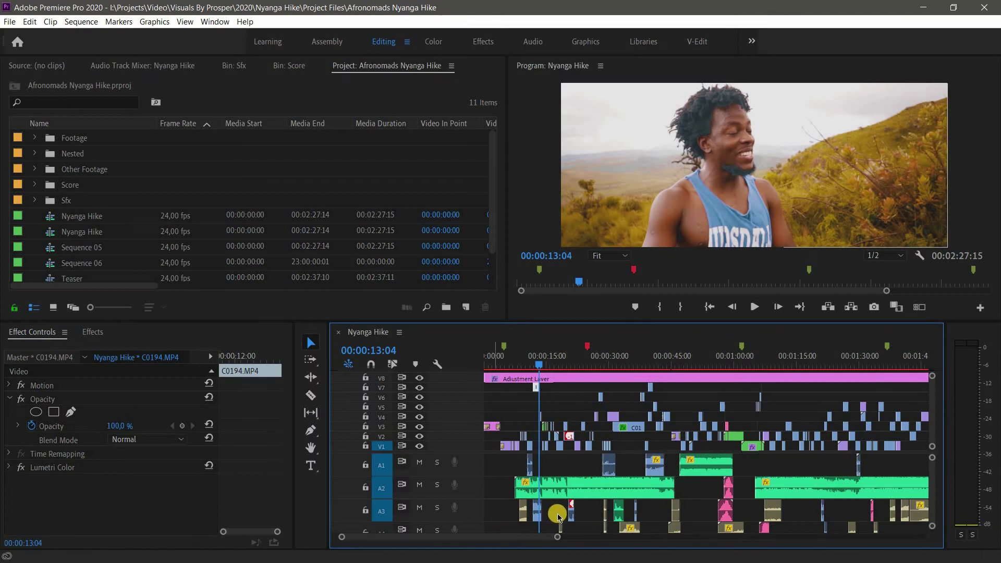
Examine the Nyanga Hike timeline both close up around the playhead and as an overview of the whole sequence.
key(equal)
key(equal)
key(equal)
key(equal)
key(equal)
key(equal)
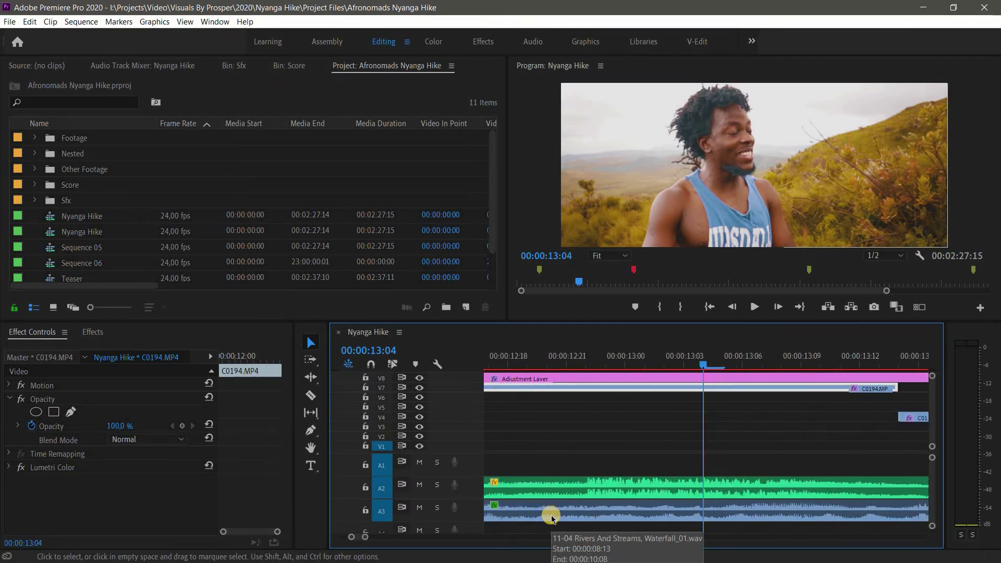
key(minus)
key(minus)
key(minus)
key(minus)
key(minus)
key(minus)
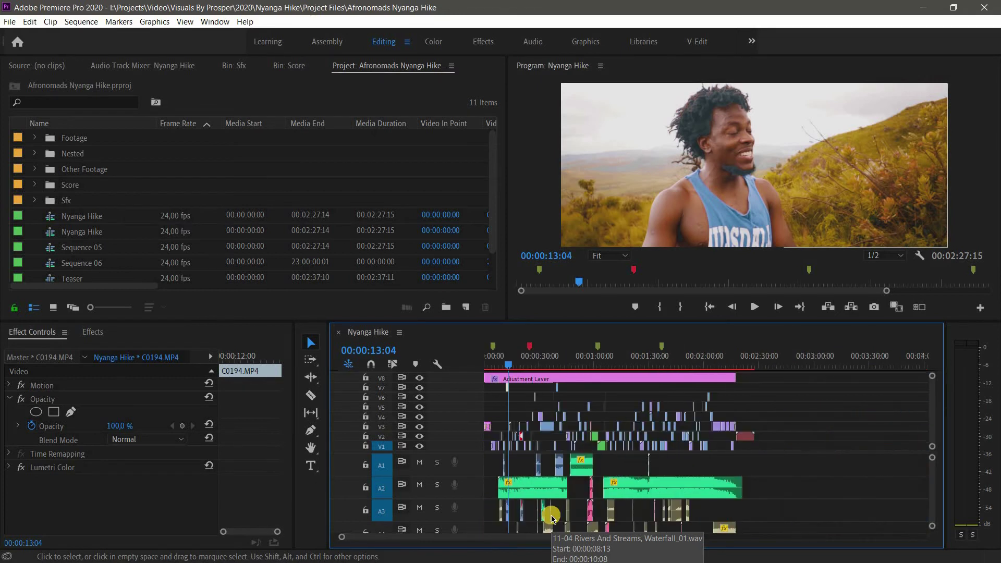
key(equal)
key(equal)
key(equal)
key(equal)
key(equal)
key(equal)
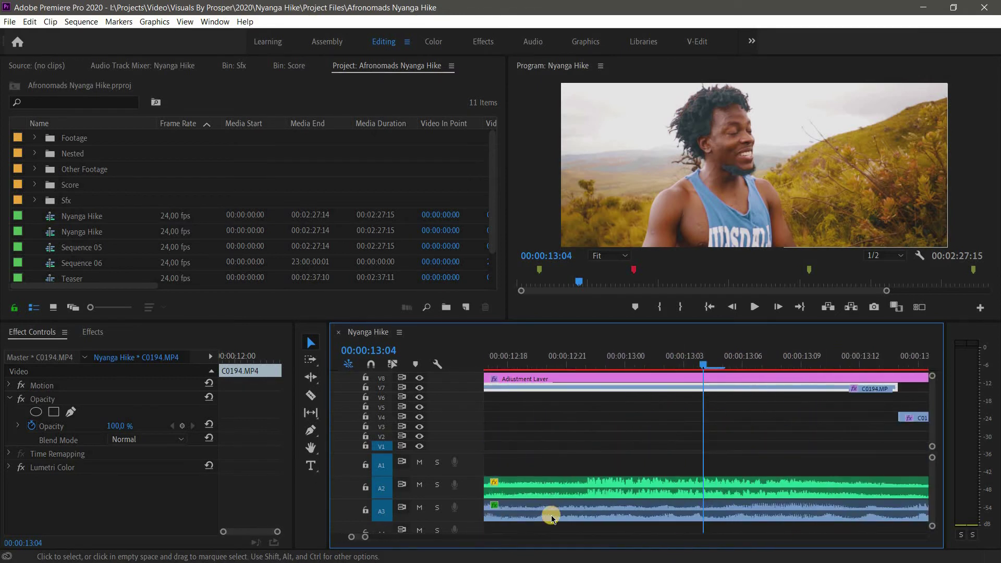
key(minus)
key(minus)
key(minus)
key(minus)
key(minus)
key(minus)
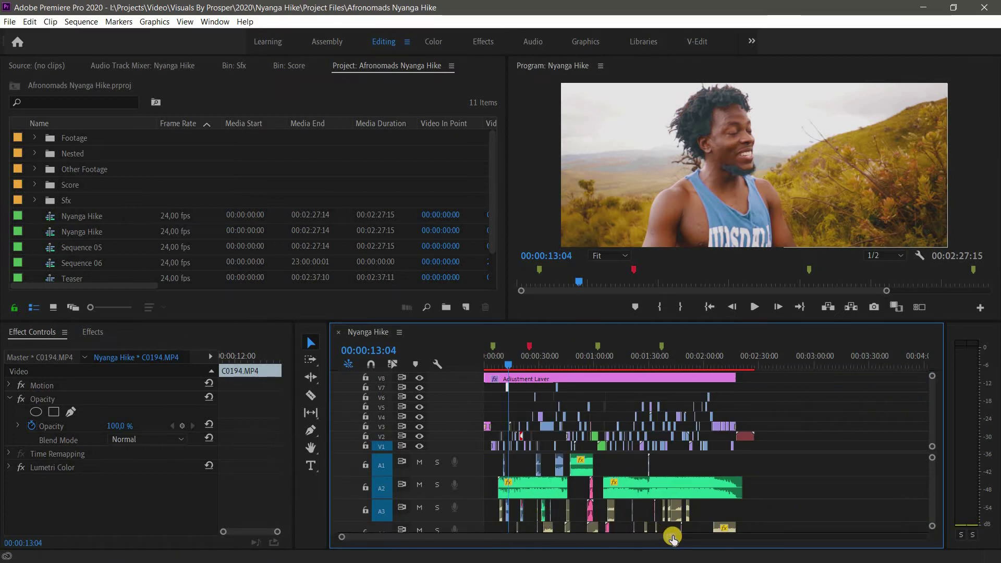
drag(636, 541, 522, 529)
key(minus)
key(minus)
key(minus)
key(minus)
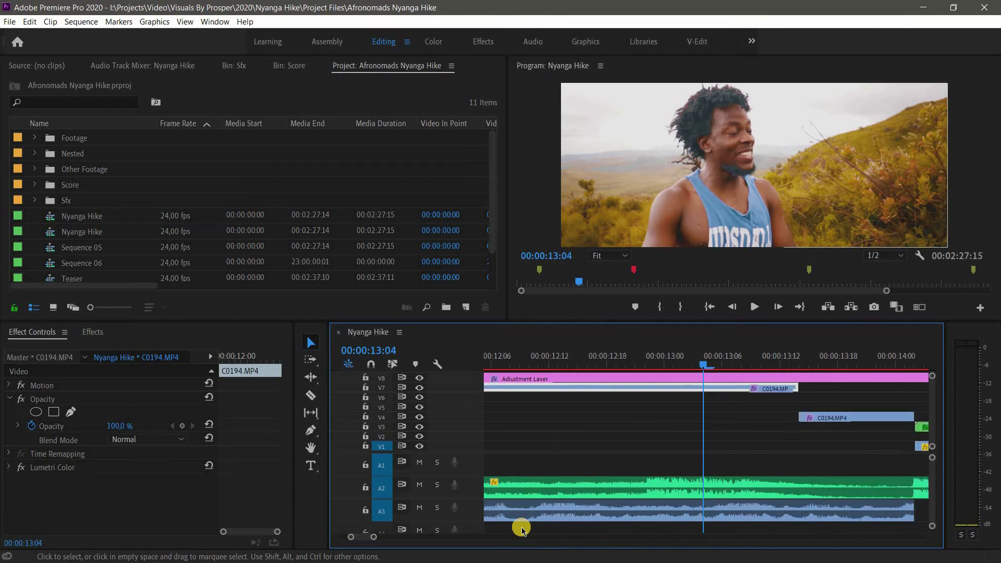
key(minus)
key(minus)
key(minus)
key(minus)
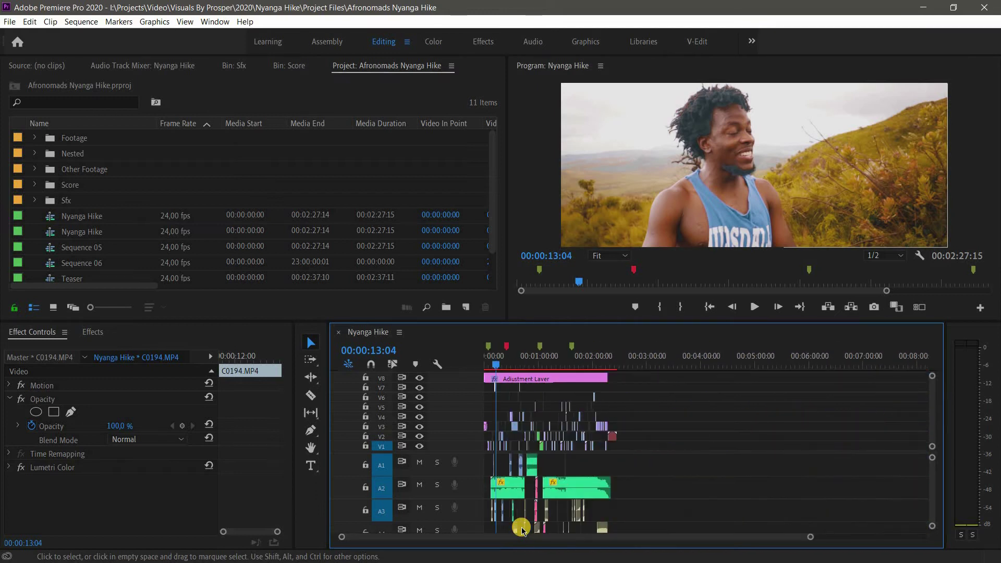
key(equal)
key(equal)
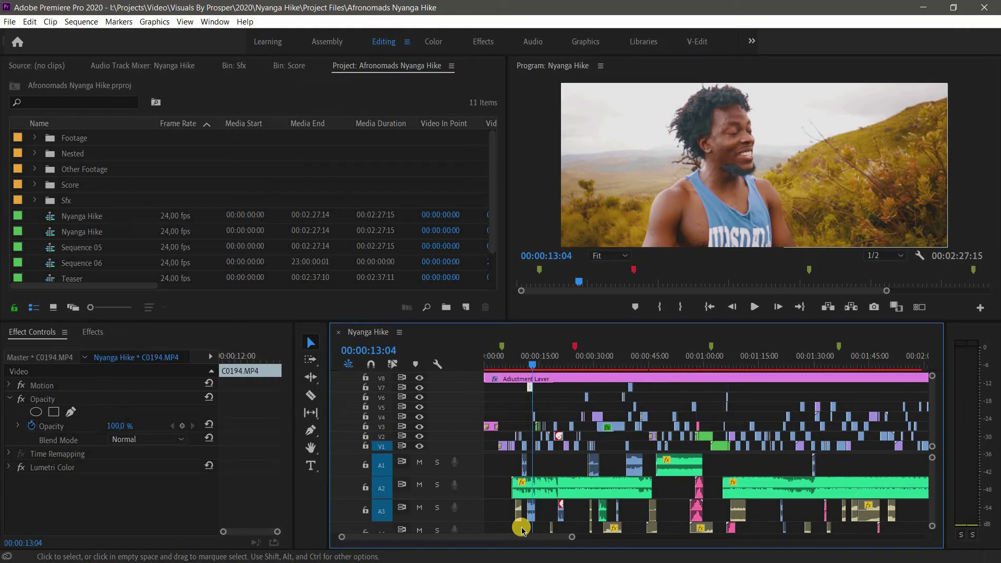
Reduce the height of audio tracks A2 and A3, and select and deselect all clips in the sequence.
click(467, 488)
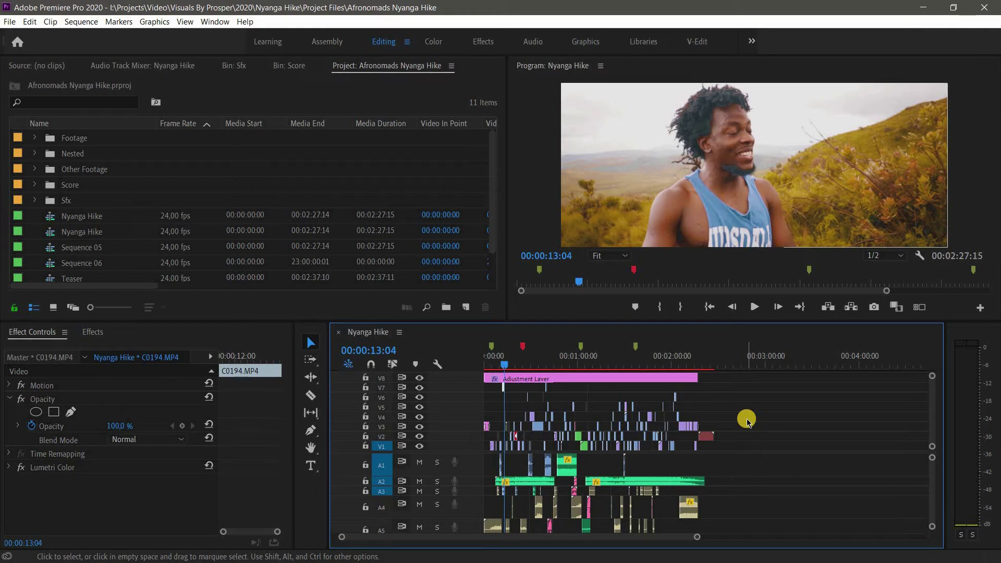
key(ctrl+a)
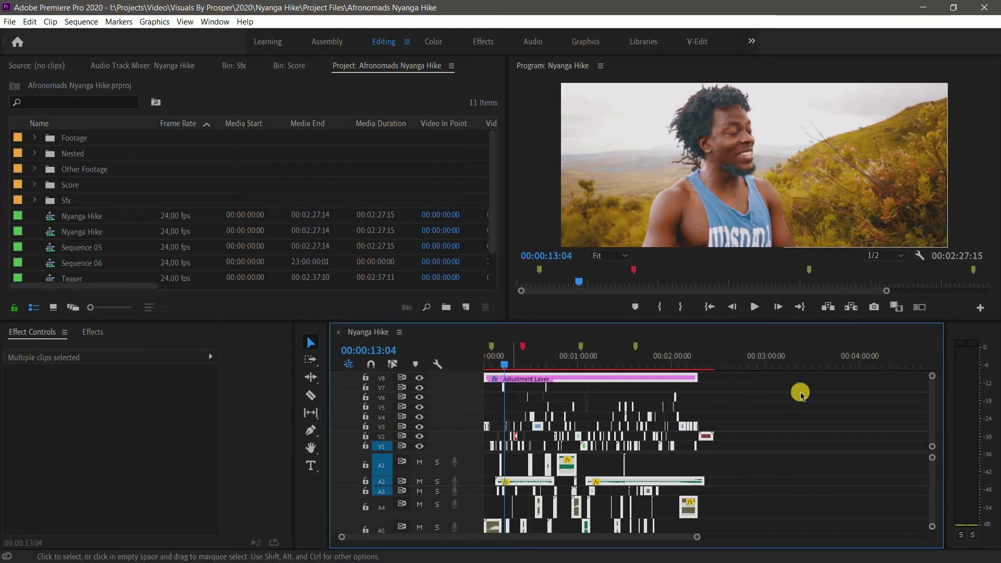
click(700, 381)
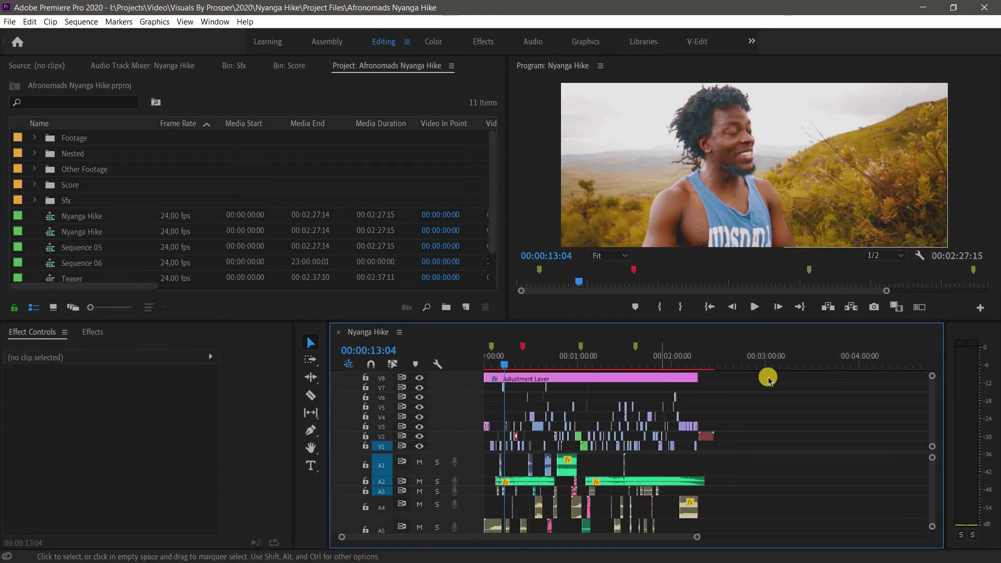
Marquee-select all clips in the sequence and move them about 1:17 later, with the video clips one track up.
drag(515, 531, 431, 539)
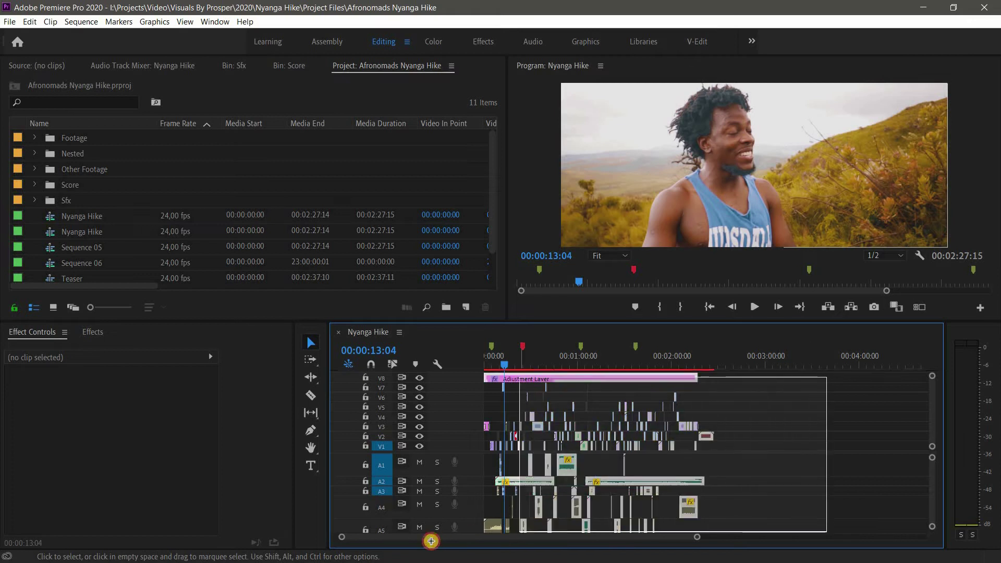
scroll(918, 453, down, 1)
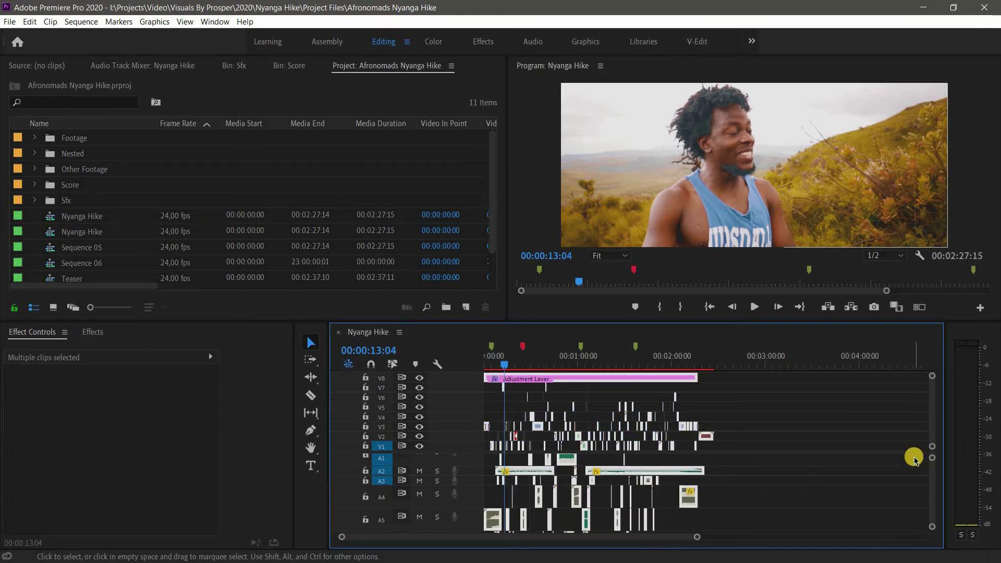
key(=)
key(=)
key(=)
key(=)
key(=)
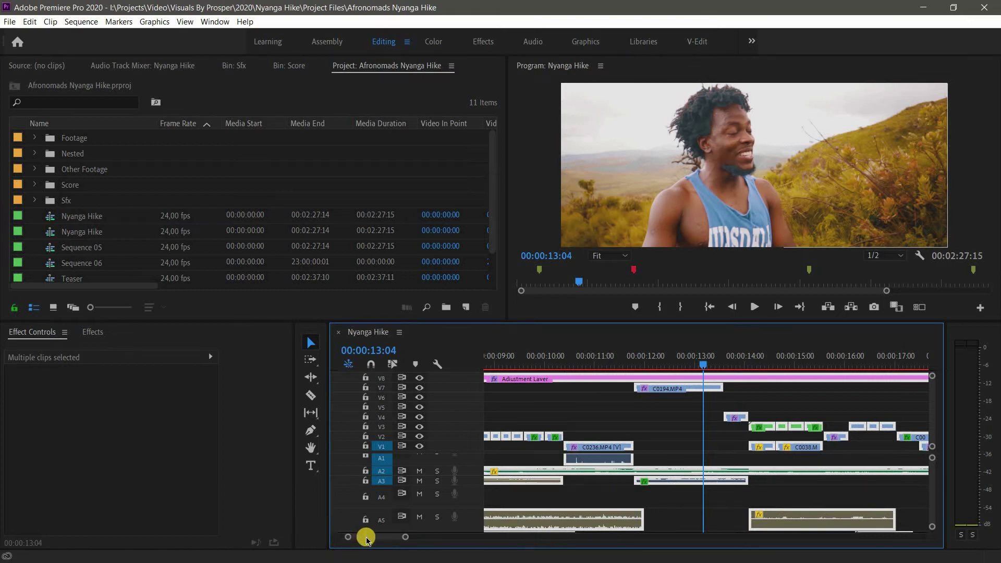
scroll(552, 402, up, 5)
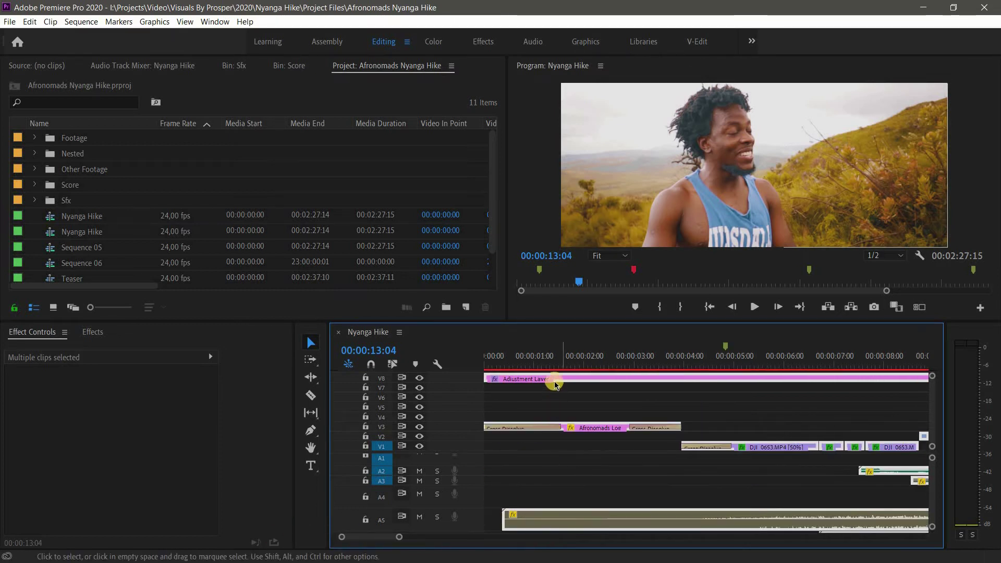
drag(605, 371, 753, 473)
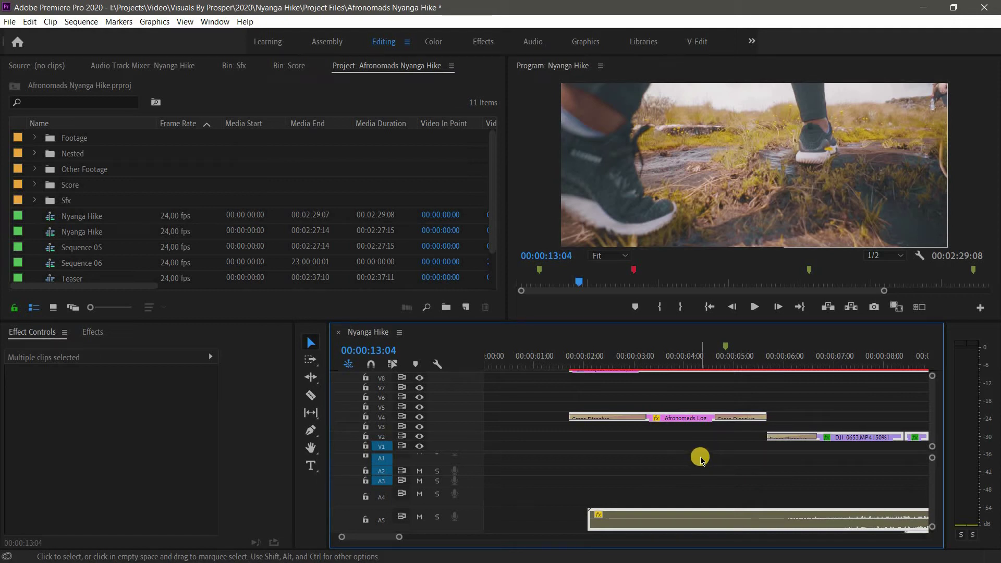
Move the playhead to 00:00:12:12 and marquee-select the clips around it.
scroll(700, 459, down, 10)
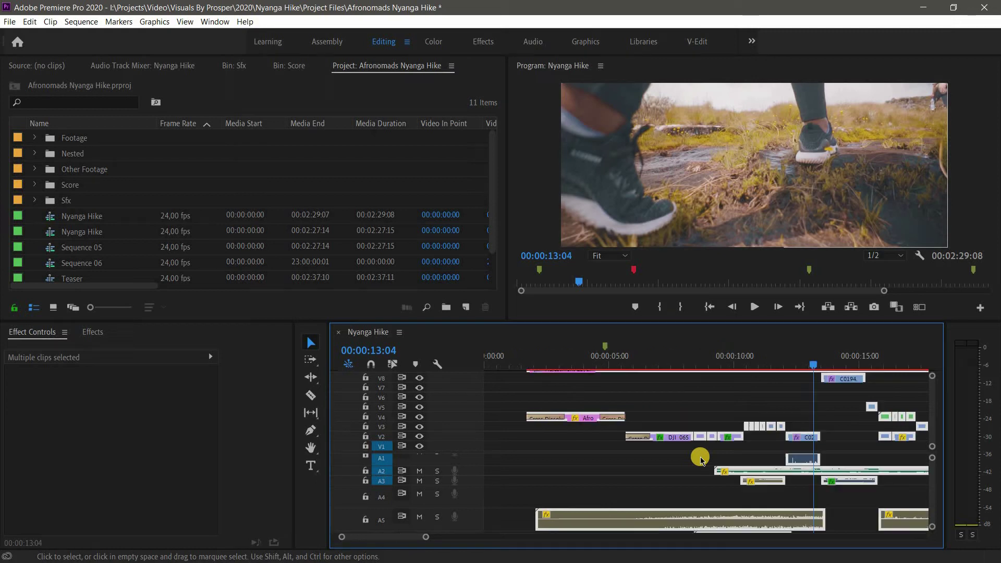
scroll(700, 459, up, 10)
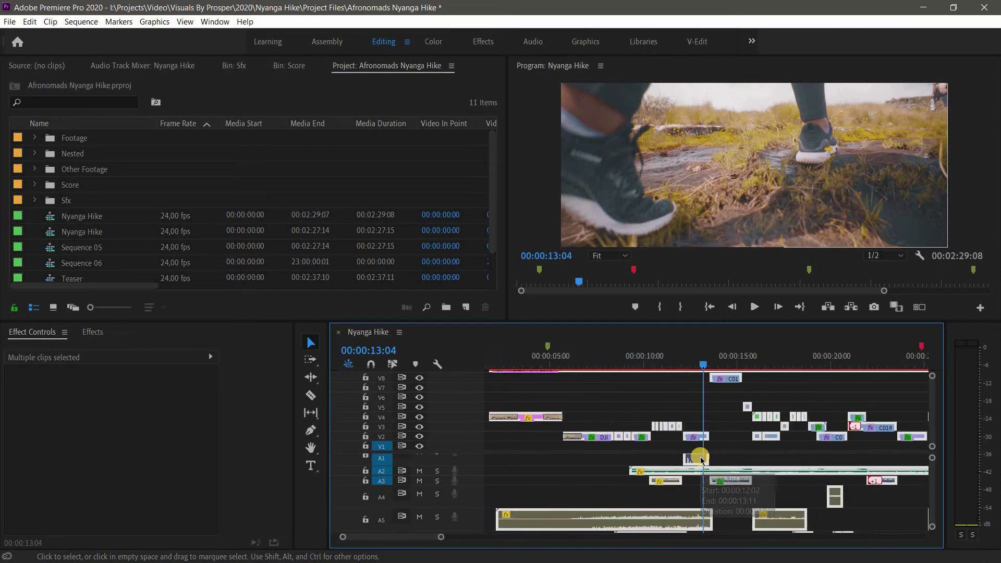
click(603, 358)
click(649, 409)
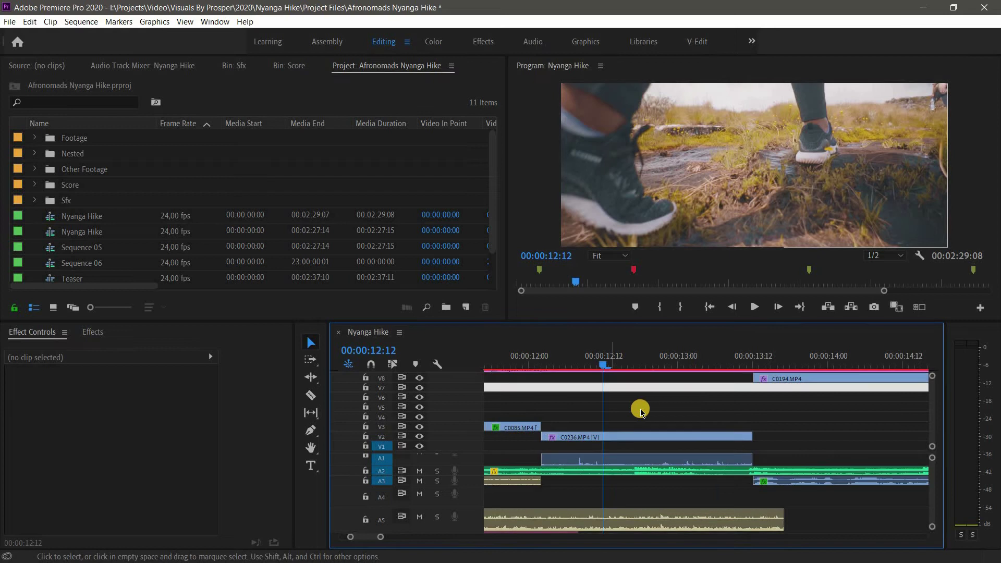
drag(632, 413, 534, 556)
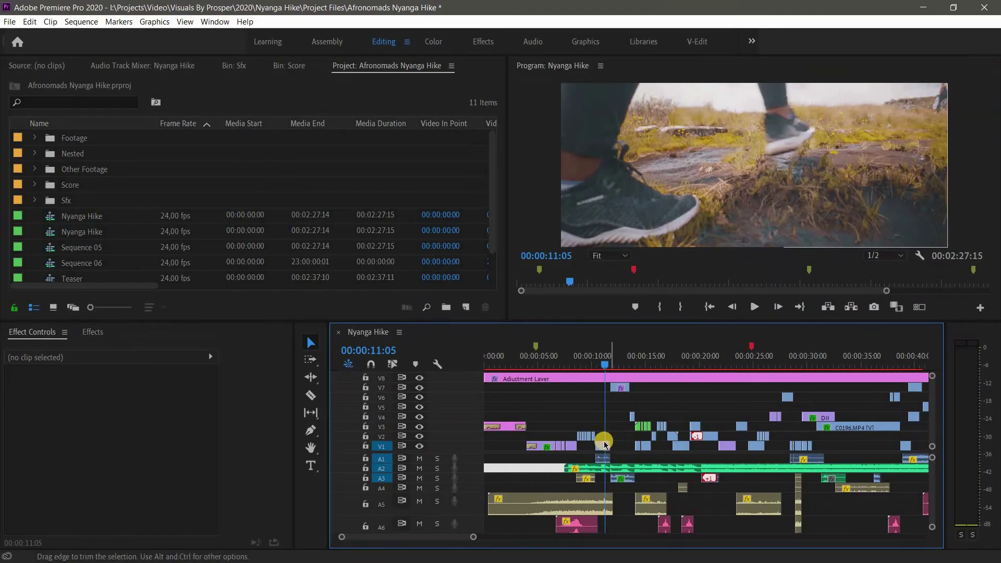
Select C0236.MP4 on V1 together with individual clips on V7 and the tracks below it, and clear the selection.
click(600, 444)
shift+click(622, 388)
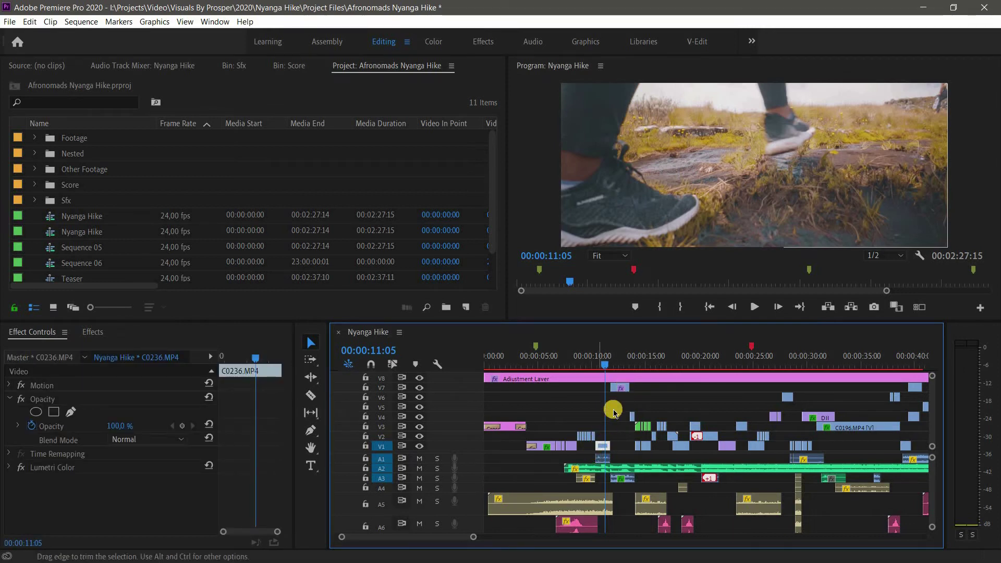
shift+click(620, 387)
shift+click(643, 428)
shift+click(649, 427)
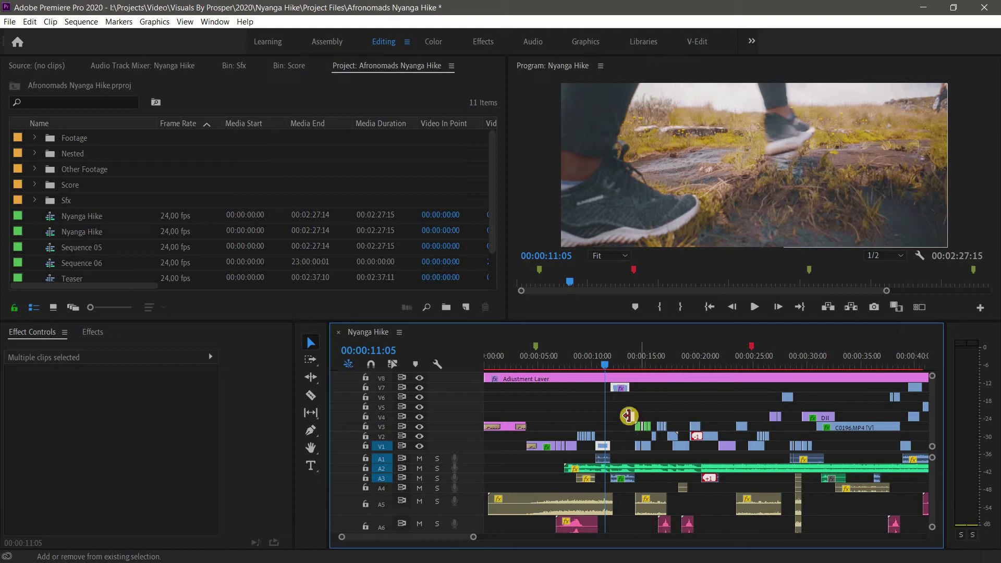
click(621, 391)
click(602, 405)
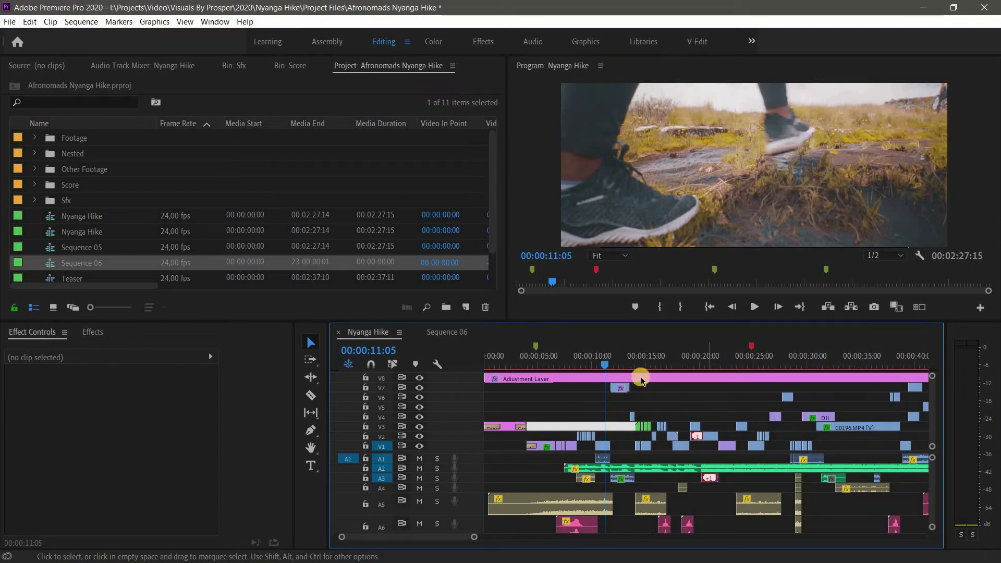
Select all clips in the Nyanga Hike sequence and paste a copy of them at the start of Sequence 06.
key(minus)
key(minus)
key(minus)
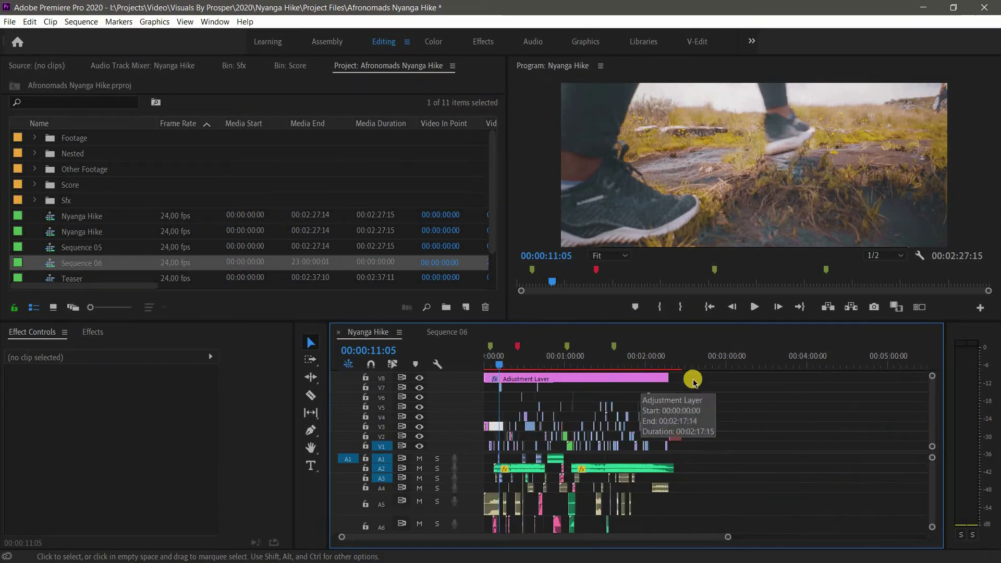
key(ctrl+a)
scroll(445, 465, down, 3)
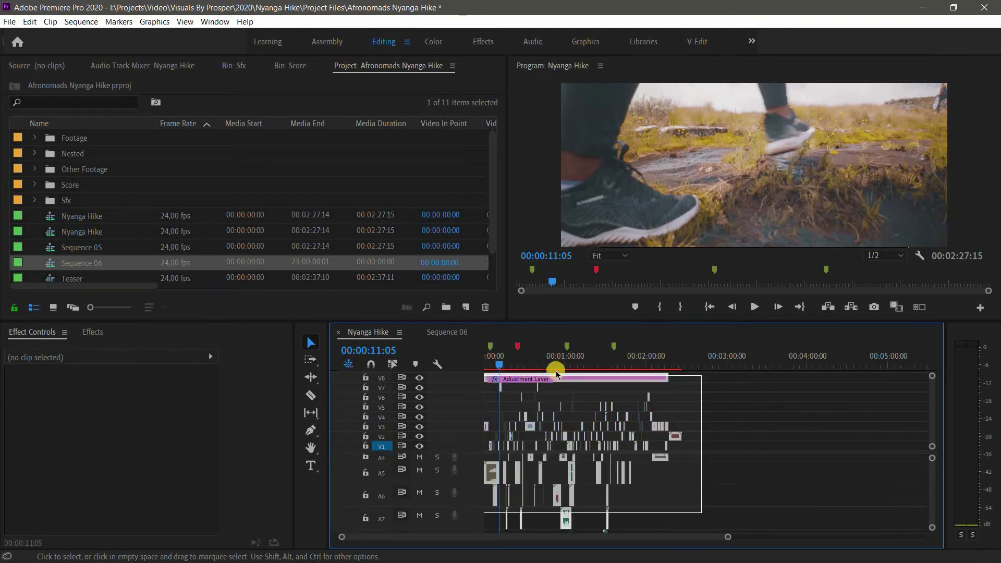
drag(531, 377, 568, 412)
click(606, 313)
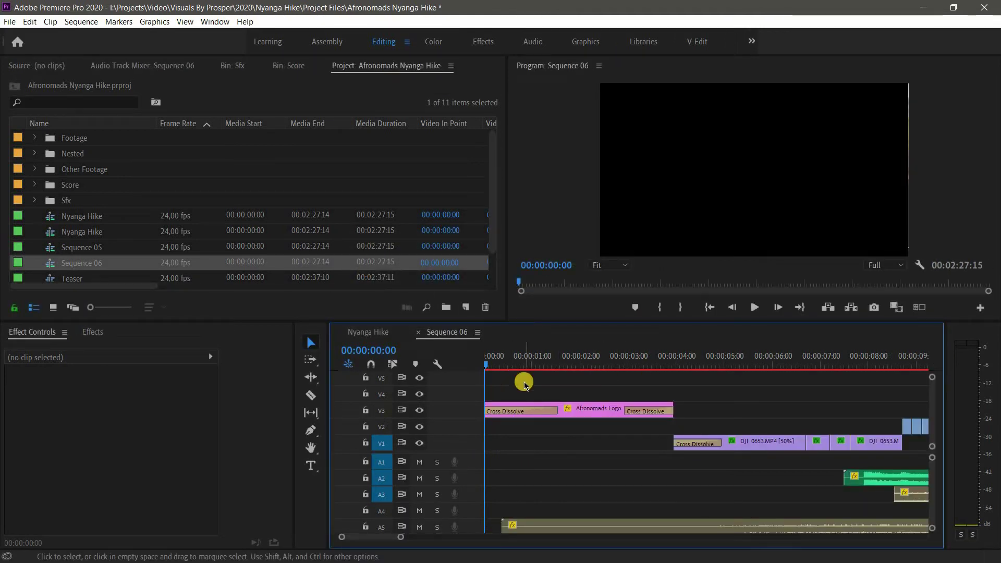
Undo the paste, reselect all Nyanga Hike clips and place them in Sequence 06 again.
click(740, 415)
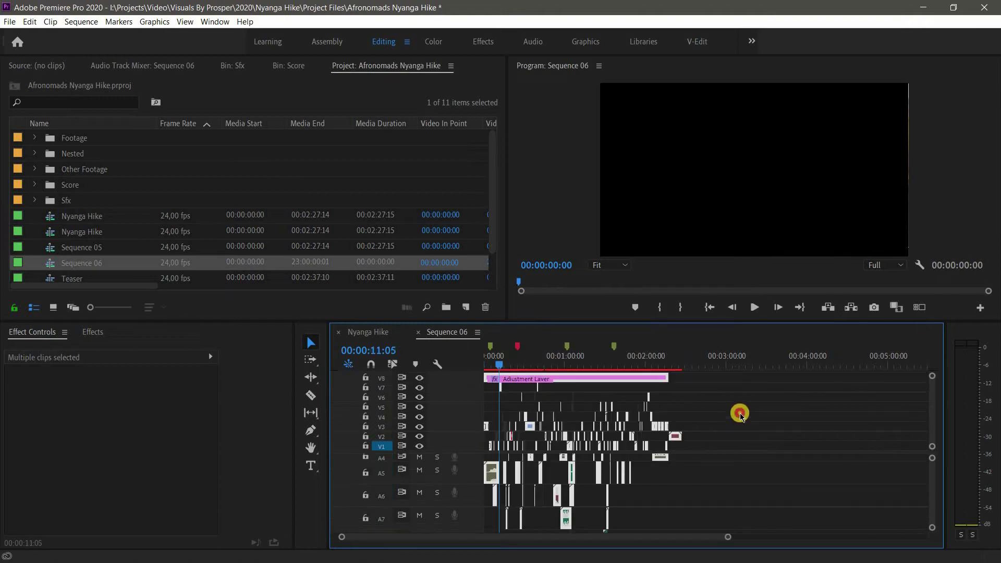
key(ctrl+z)
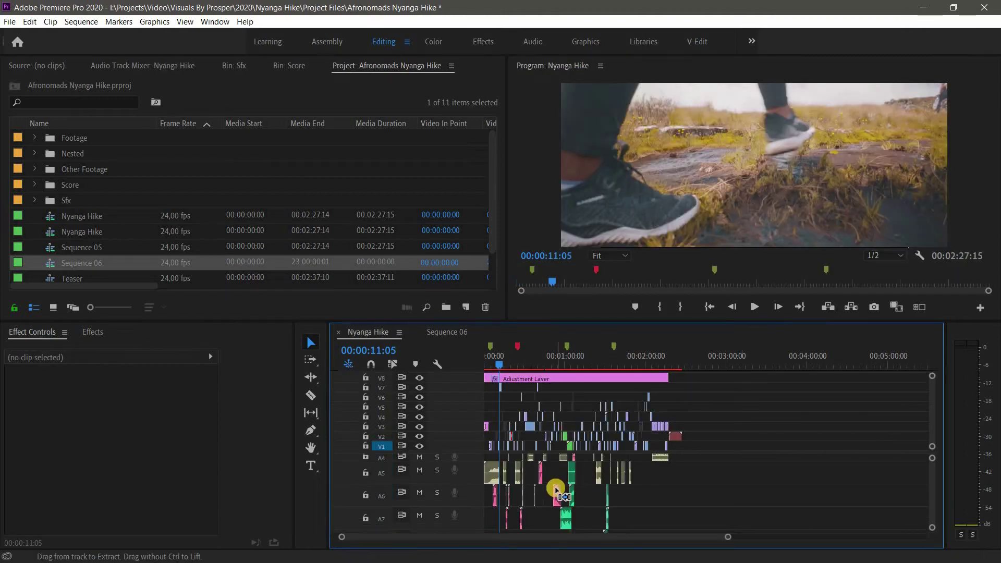
key(ctrl+a)
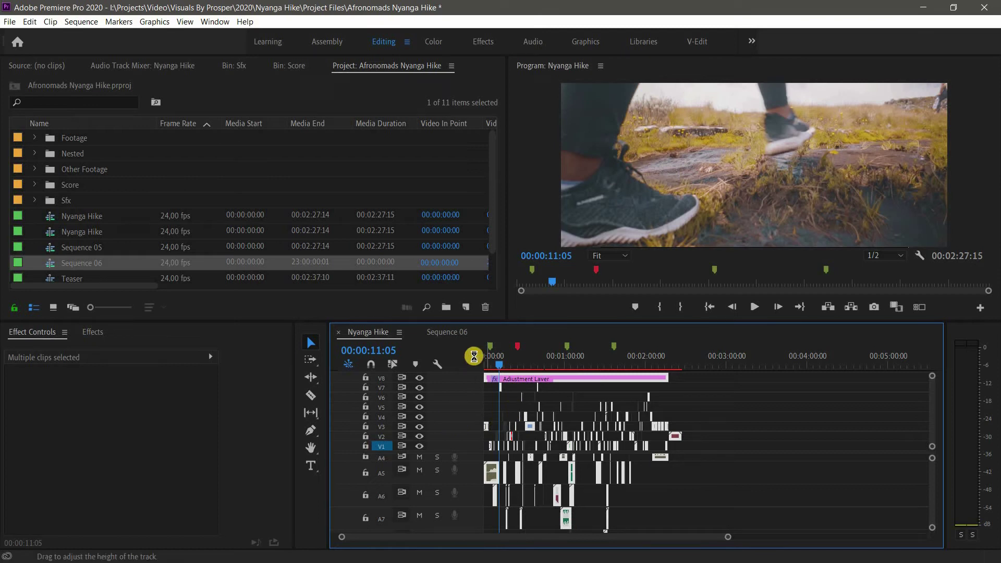
click(457, 329)
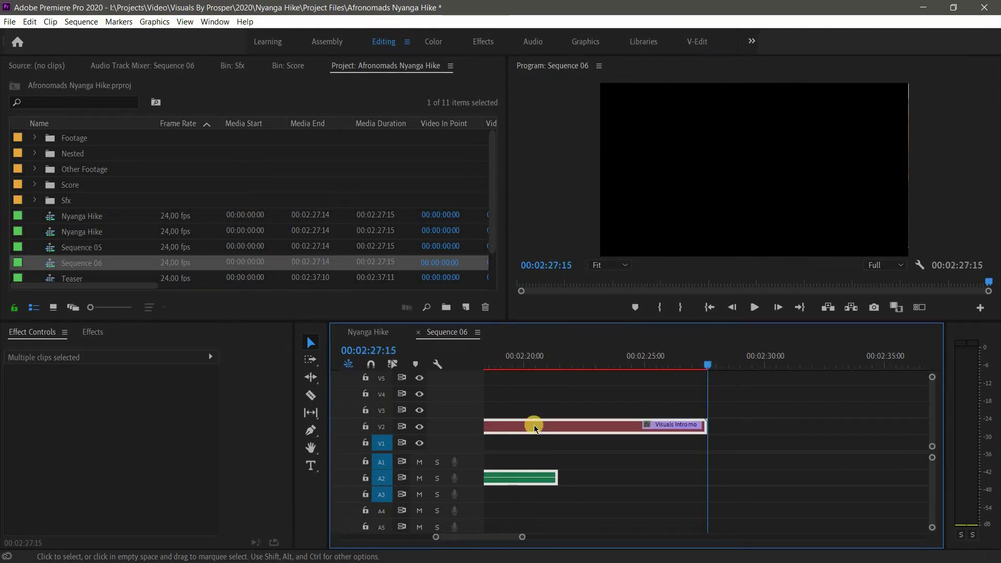
scroll(534, 424, down, 8)
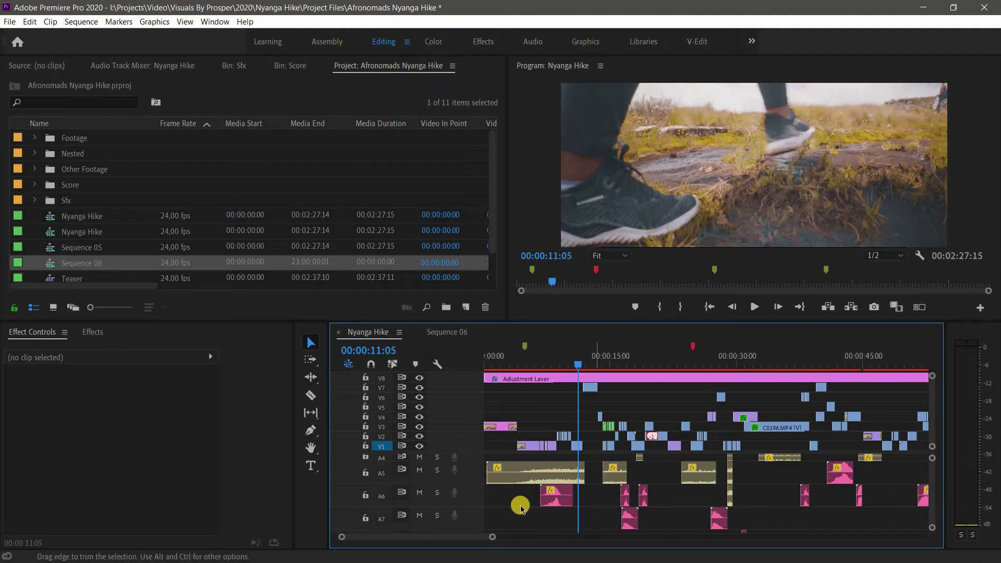
Turn off timeline snapping in Nyanga Hike and move C0194.MP4 on V7 about two frames later, leaving a gap after C0236.MP4.
drag(491, 537, 412, 537)
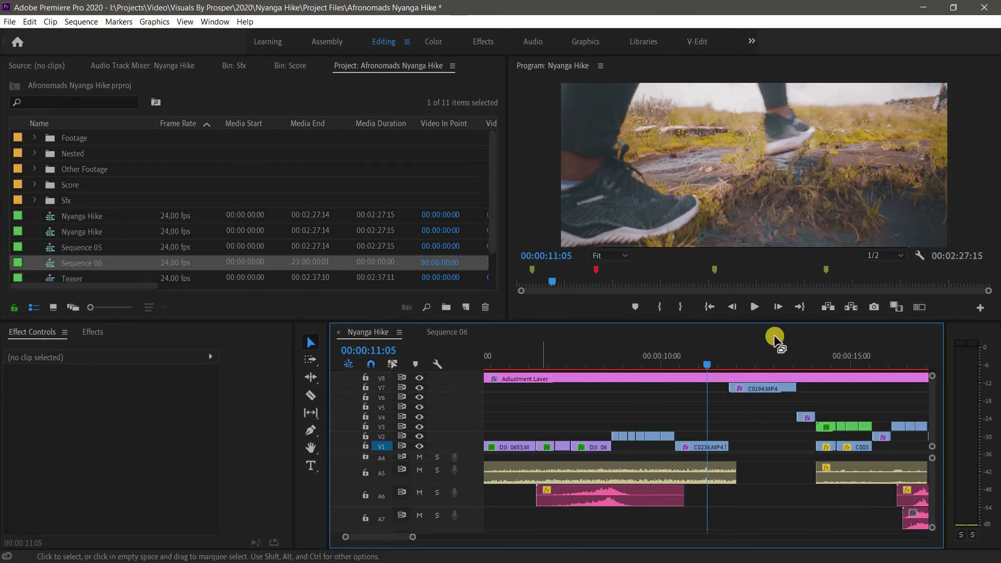
click(375, 366)
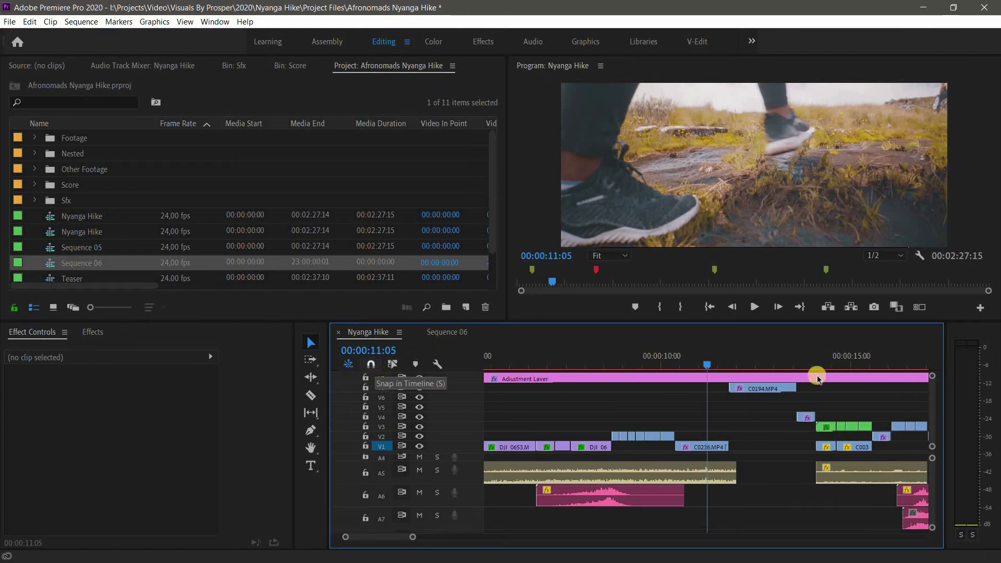
click(771, 388)
click(727, 359)
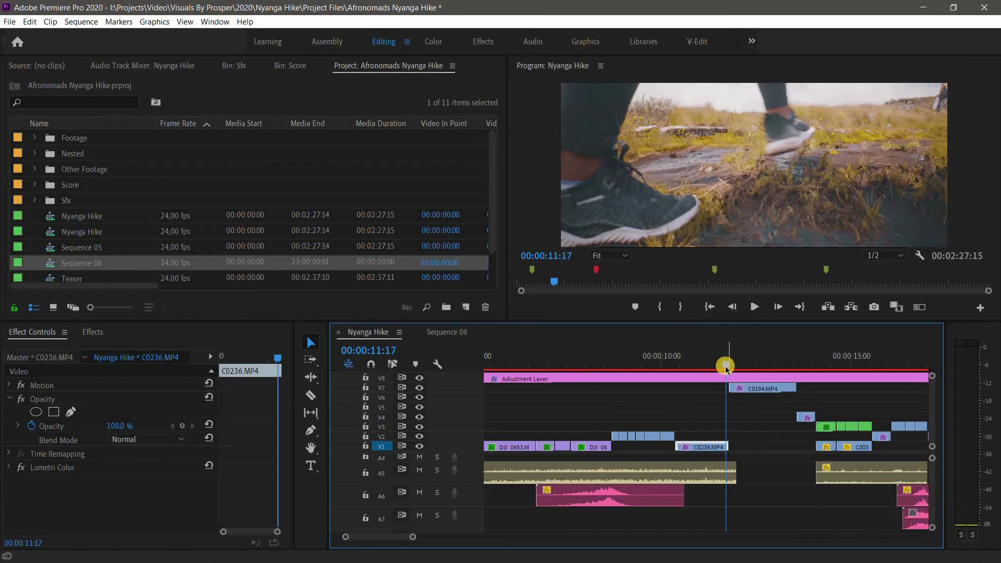
key(equal)
key(equal)
key(equal)
key(equal)
key(equal)
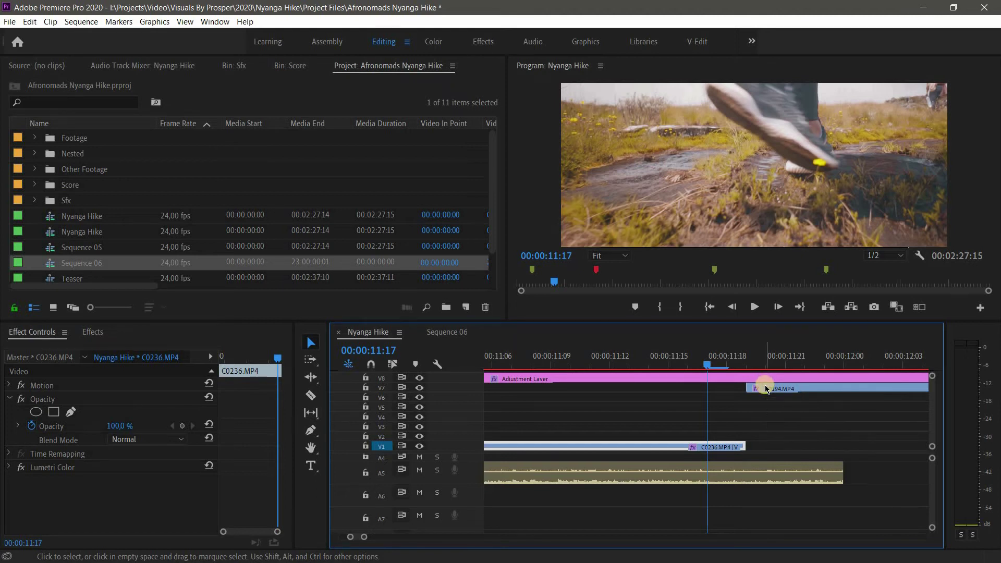
drag(364, 537, 397, 536)
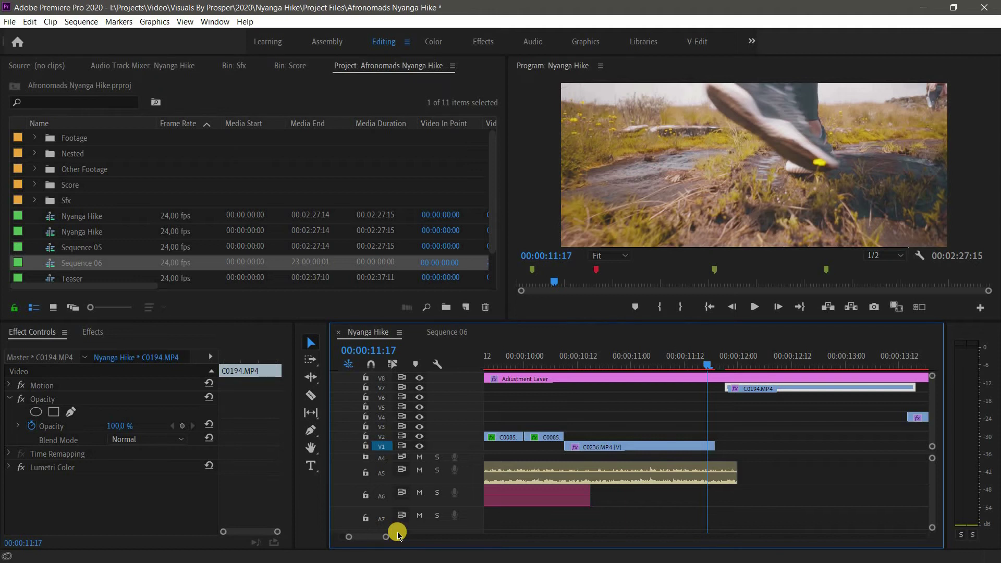
Play the sequence from just before the gap between C0236.MP4 and C0194.MP4 to review it.
click(632, 444)
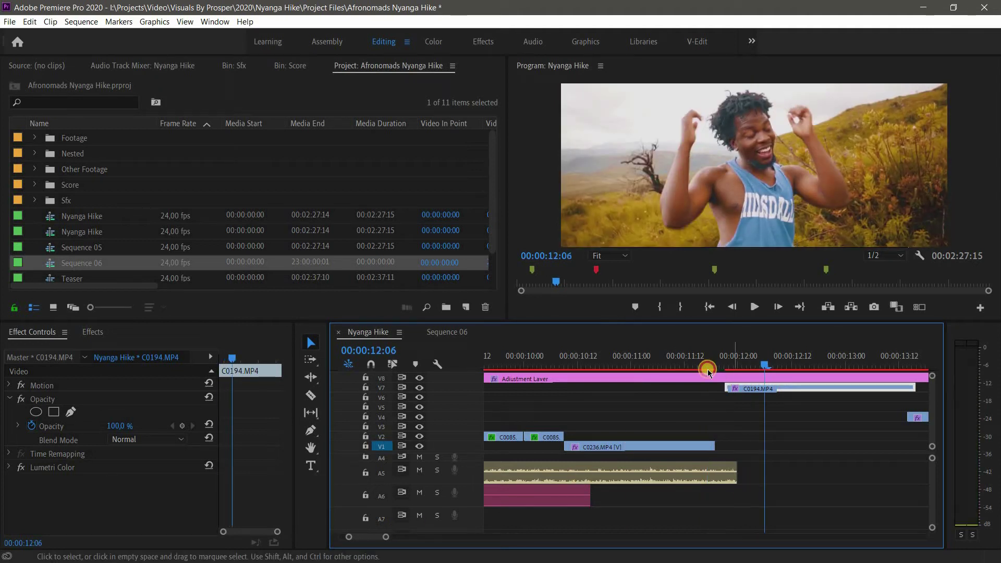
drag(706, 371, 697, 364)
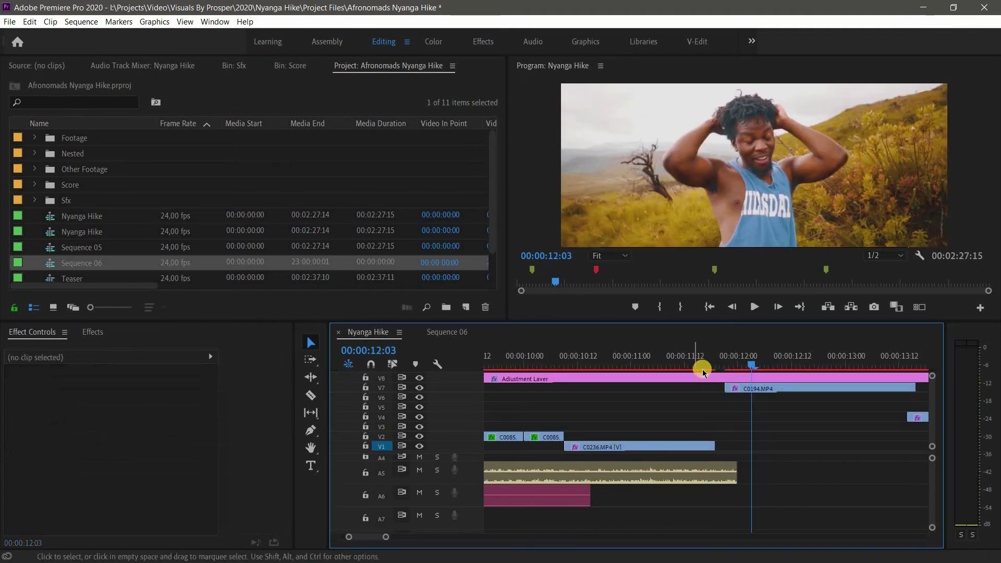
key(space)
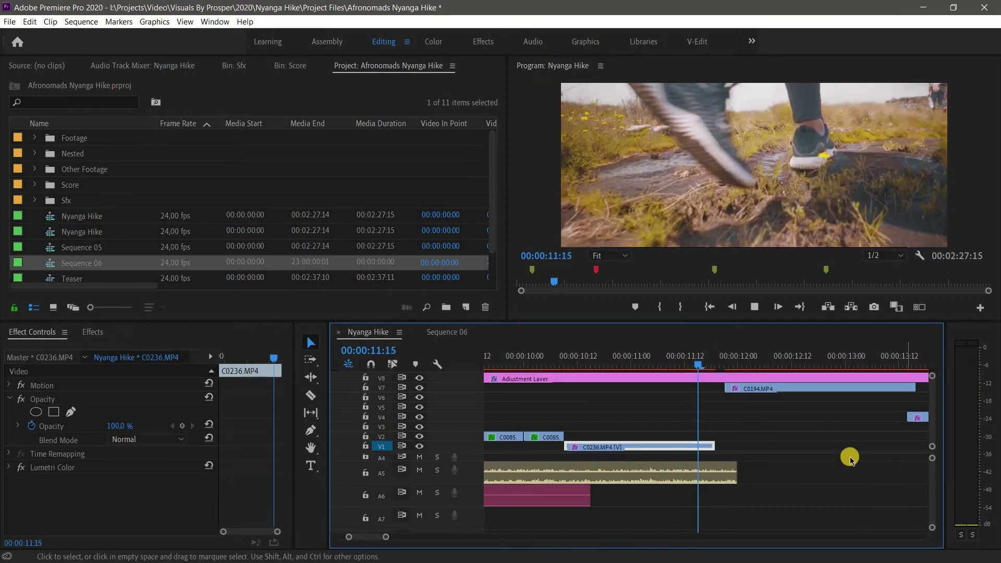
click(791, 447)
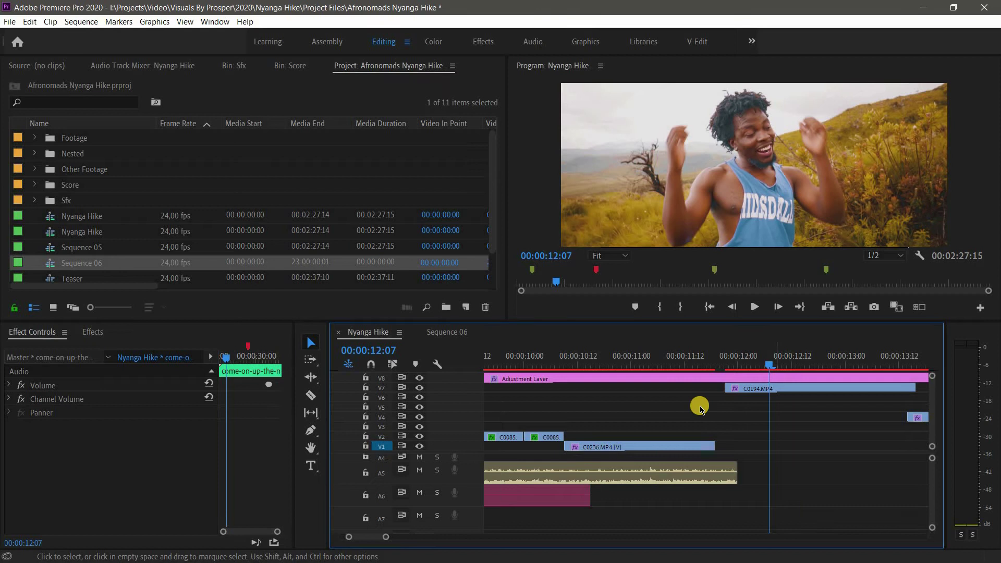
Turn timeline snapping back on and move C0194.MP4 so its start snaps to the end of C0236.MP4.
key(=)
key(=)
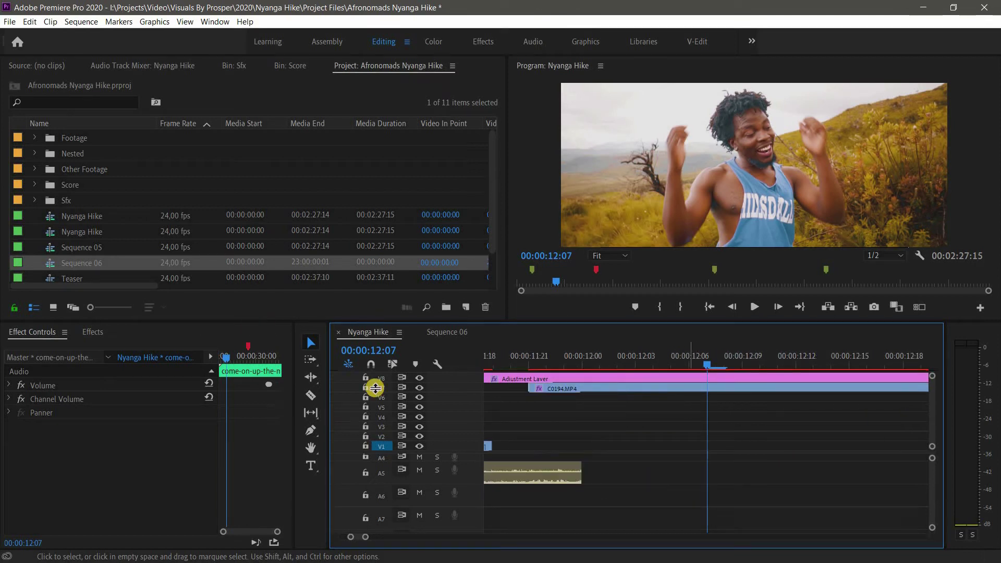
click(371, 365)
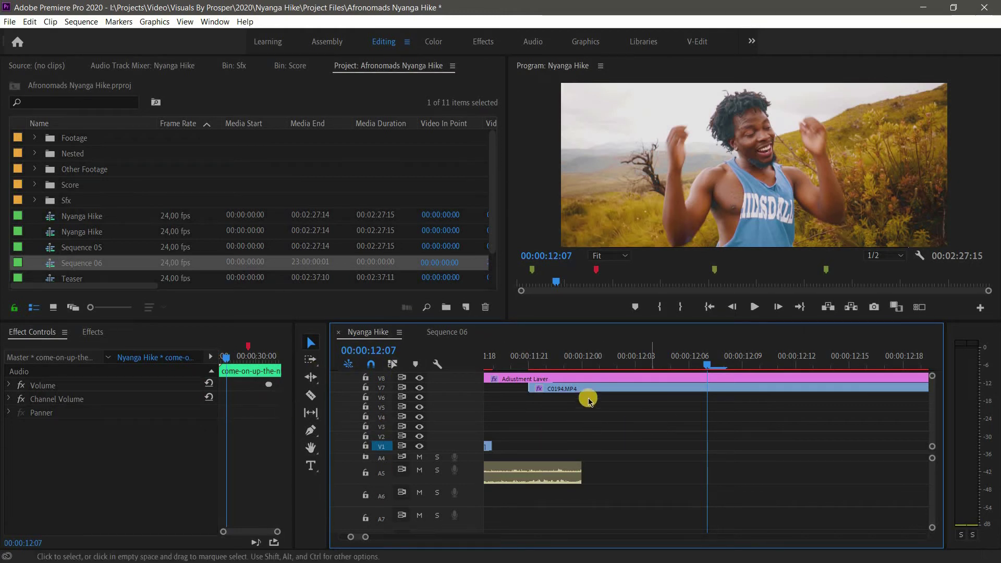
click(607, 388)
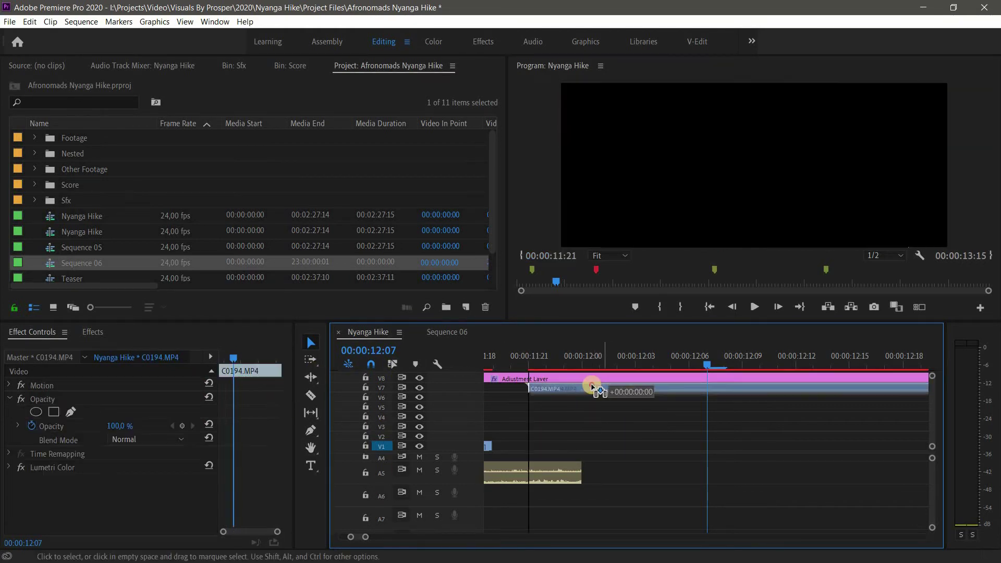
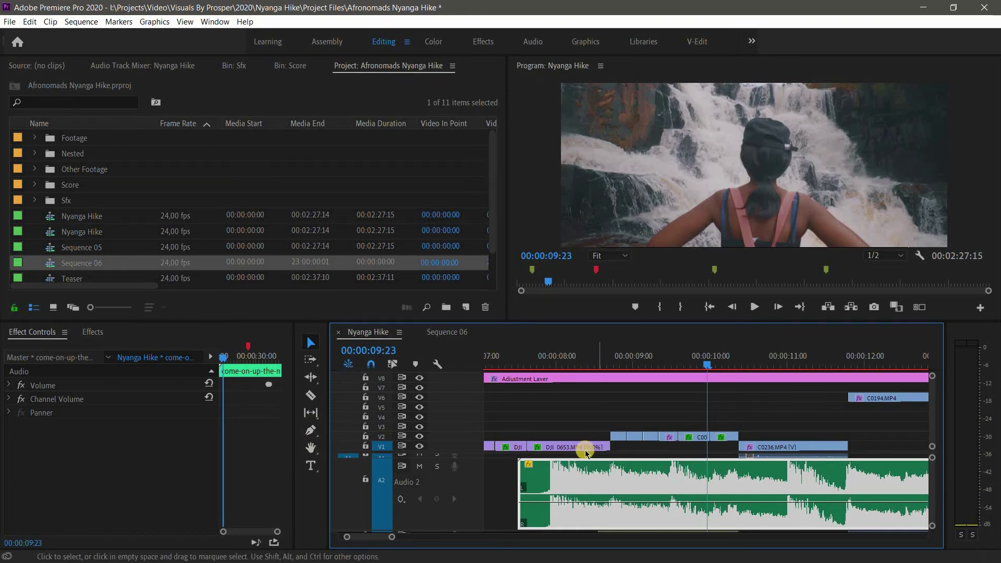
Activate the Pen tool and play the sequence from 00:00:11:16 across the cut to C0194.MP4.
key(p)
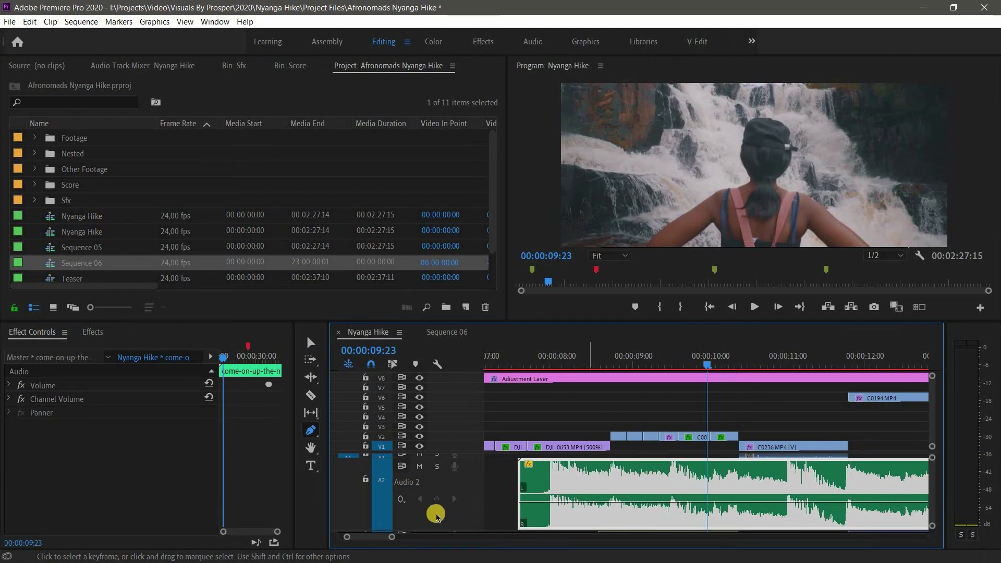
drag(396, 540, 441, 528)
click(742, 363)
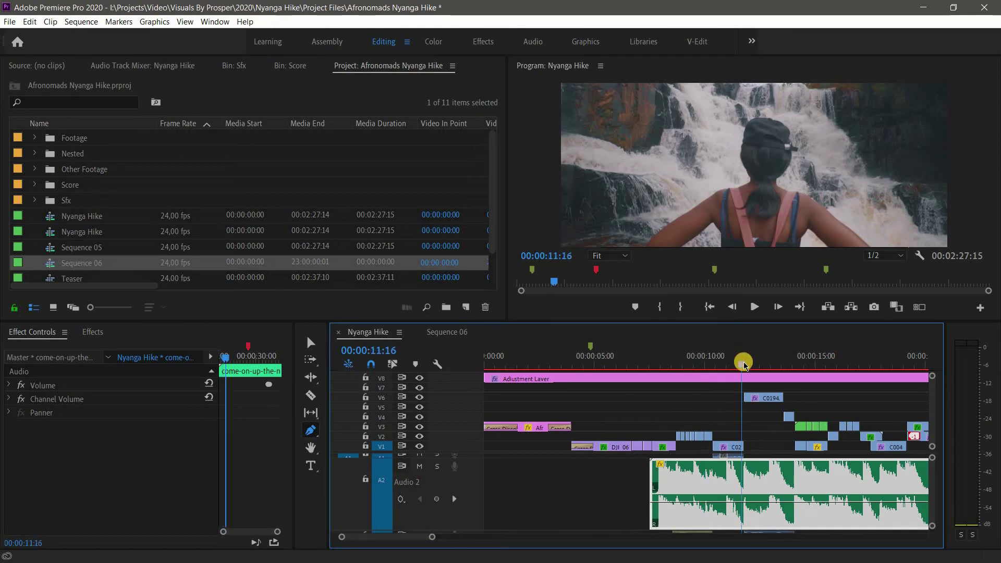
key(space)
key(equal)
key(equal)
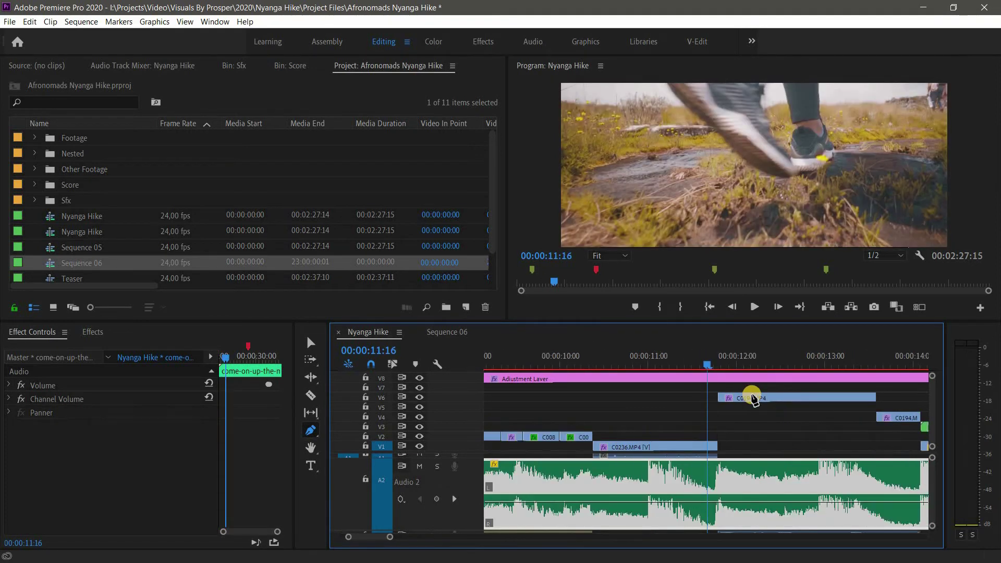
key(space)
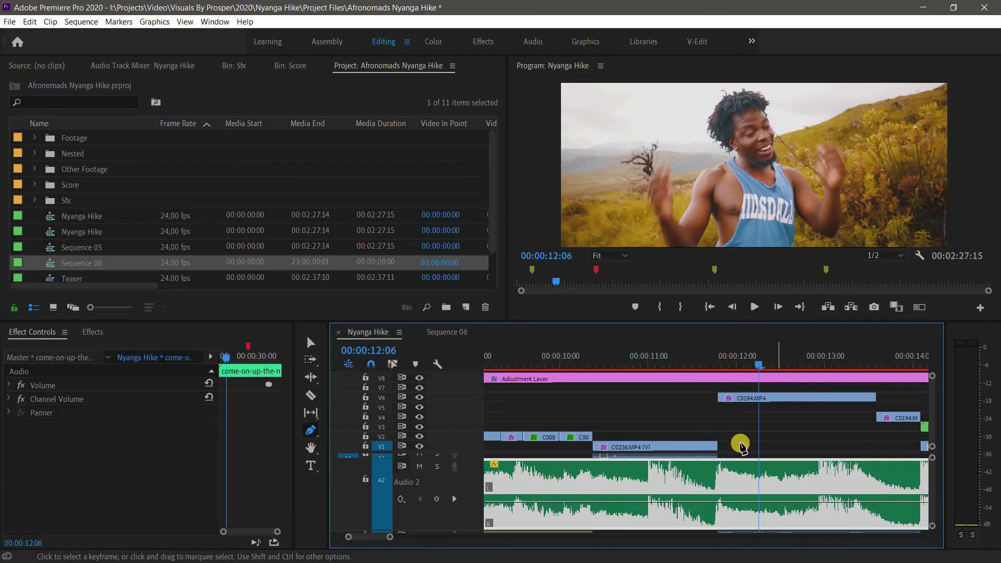
Add two volume keyframes to the music clip on A2, one just before C0194.MP4 starts and one near 00:00:14:00.
click(700, 503)
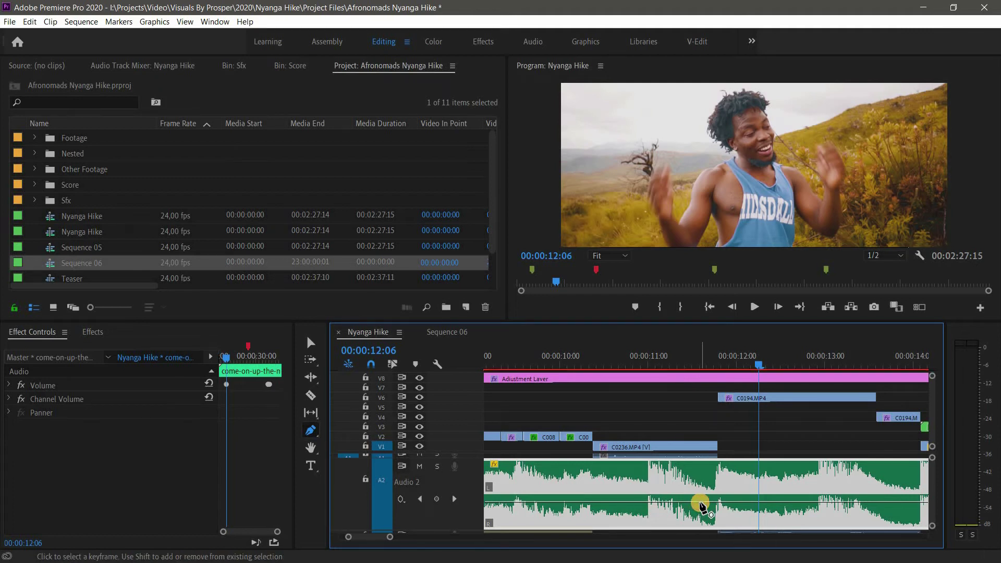
click(918, 502)
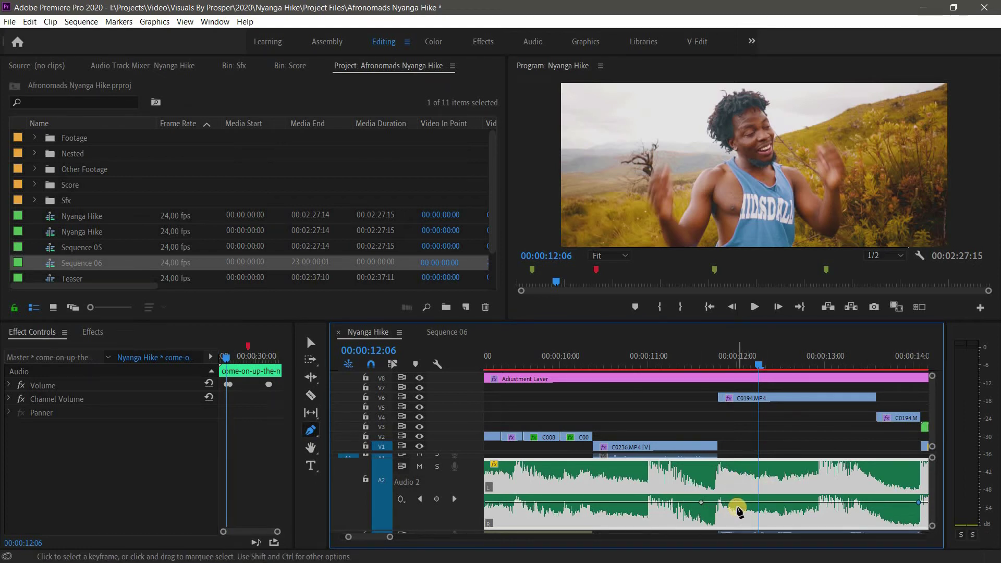
Lower the A2 volume line between the two keyframes with the Selection tool, and undo the change.
key(v)
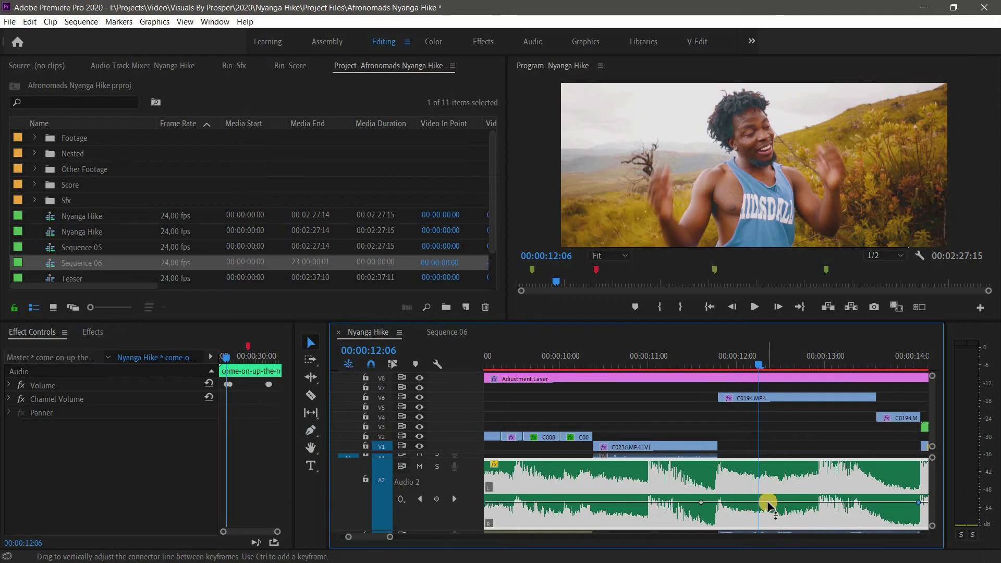
drag(767, 505, 768, 520)
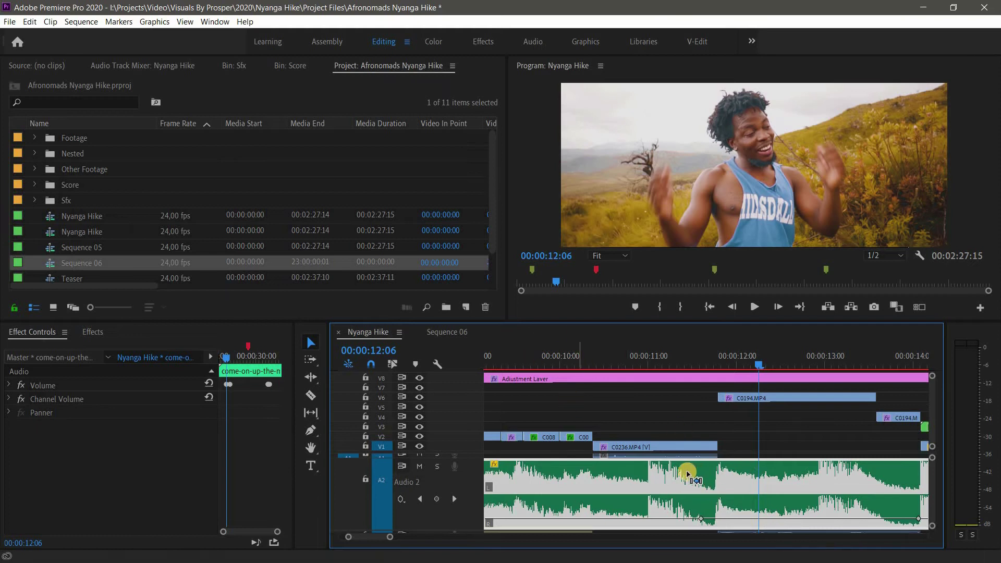
key(ctrl+z)
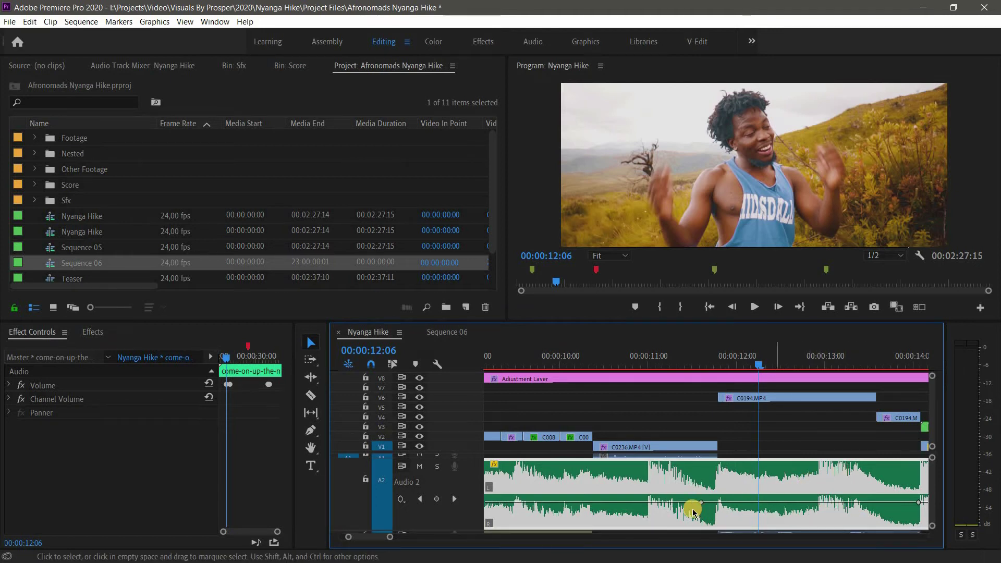
Add another volume keyframe with the Pen tool on the A2 music clip at the start of C0194.MP4.
key(p)
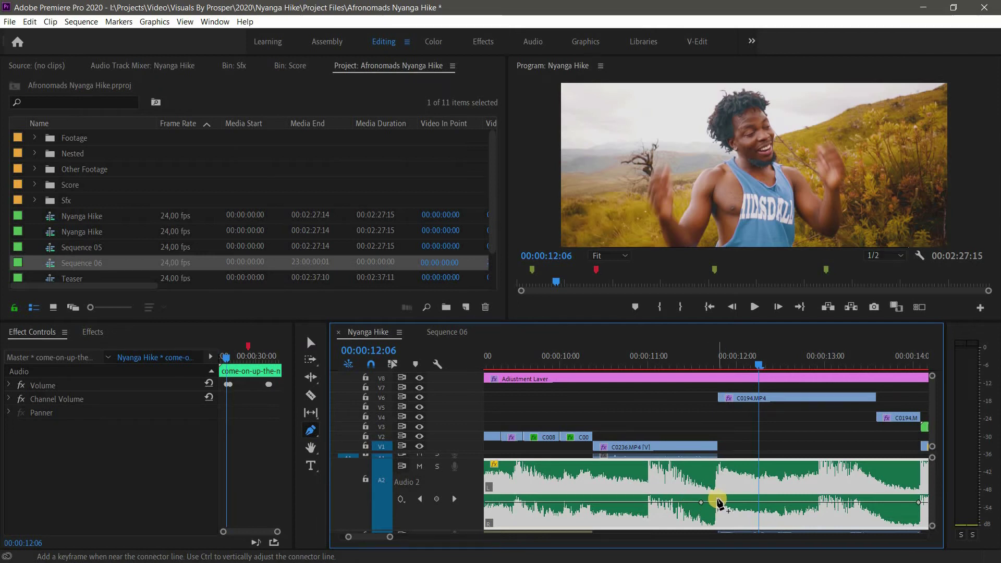
click(717, 503)
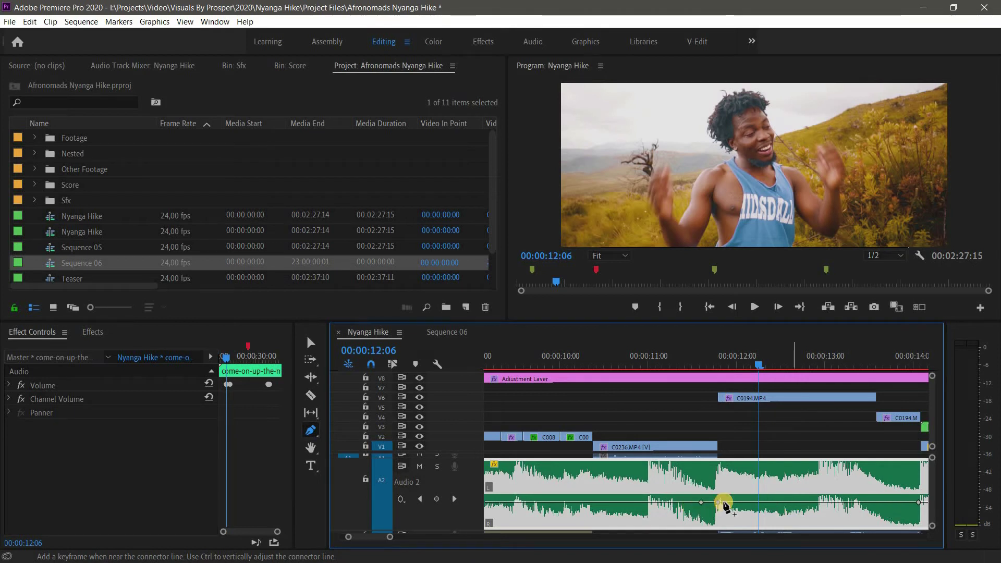
Add a volume keyframe on the A2 music clip just after the second C0194.MP4 clip starts, and play across the preceding cut.
click(887, 503)
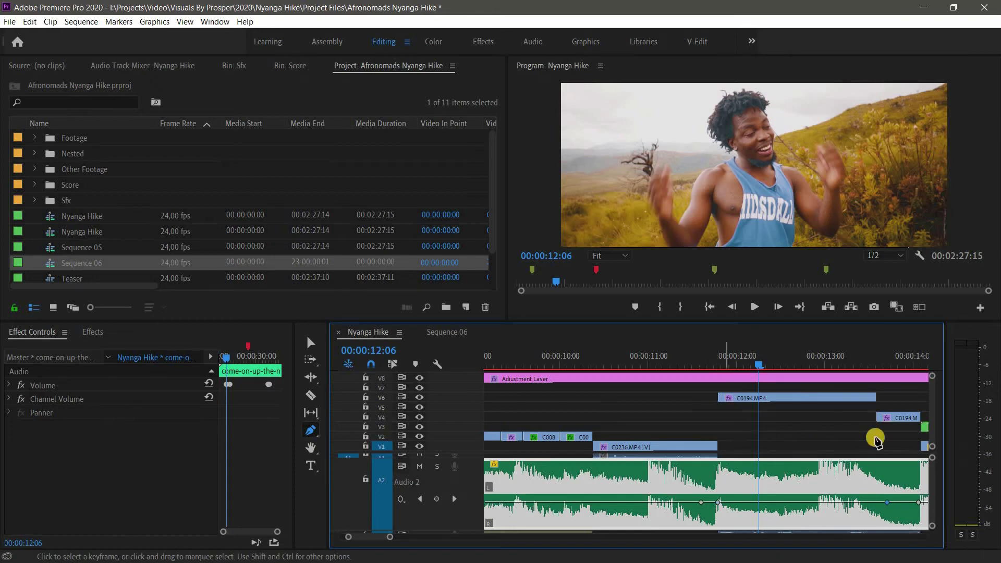
click(931, 408)
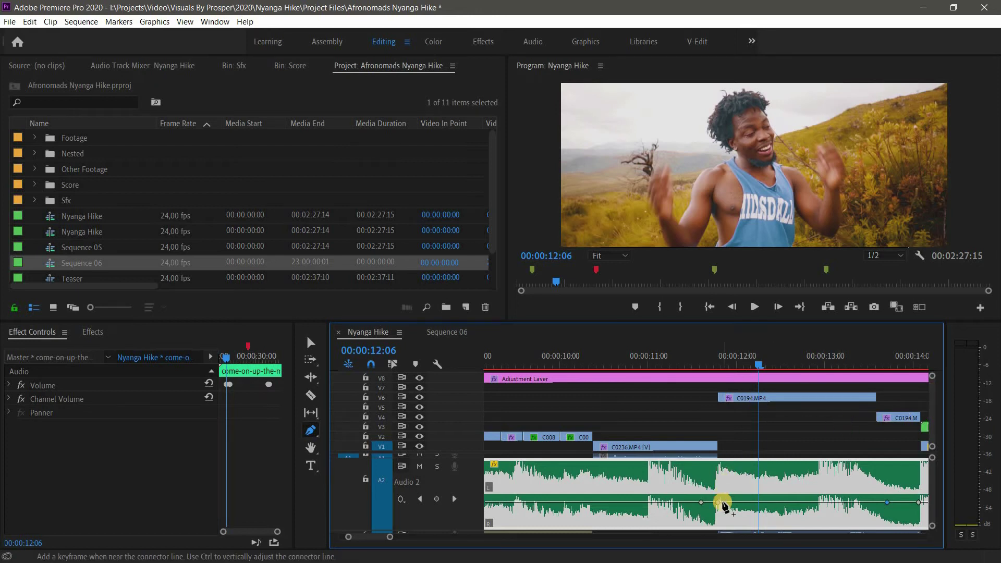
click(690, 362)
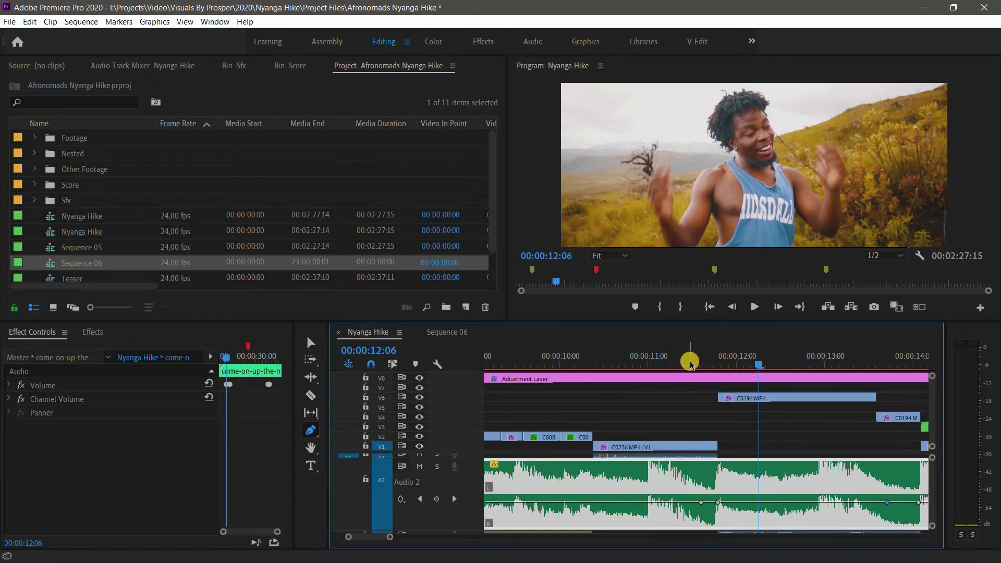
key(space)
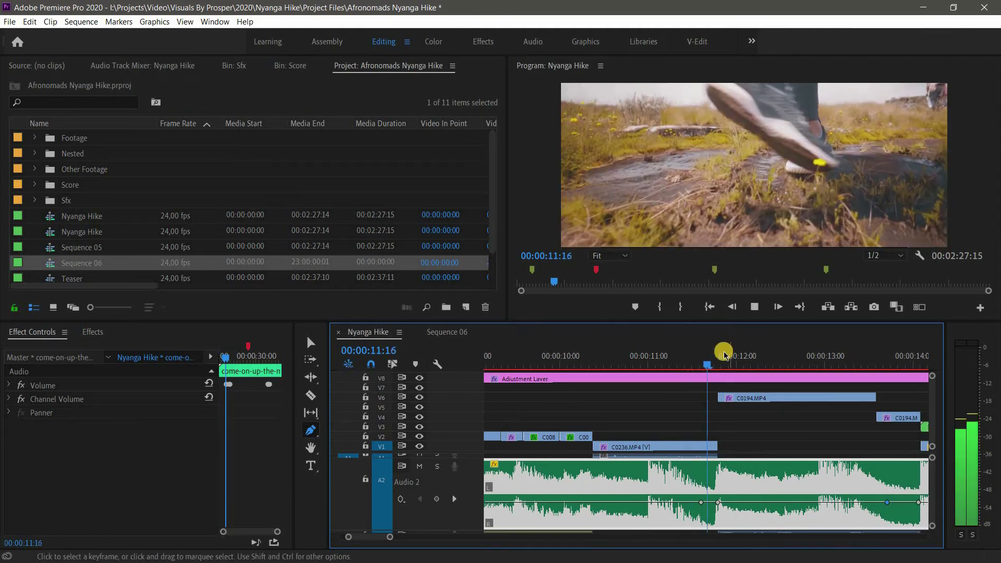
click(705, 360)
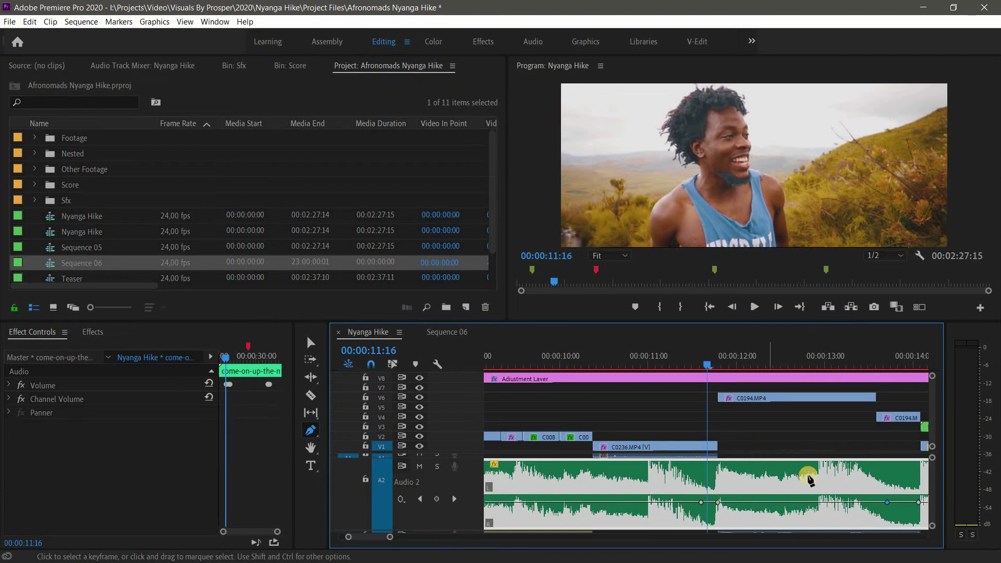
Lower the A2 volume line between the two middle keyframes with the Selection tool, and play the volume dip from 00:00:11:12.
key(v)
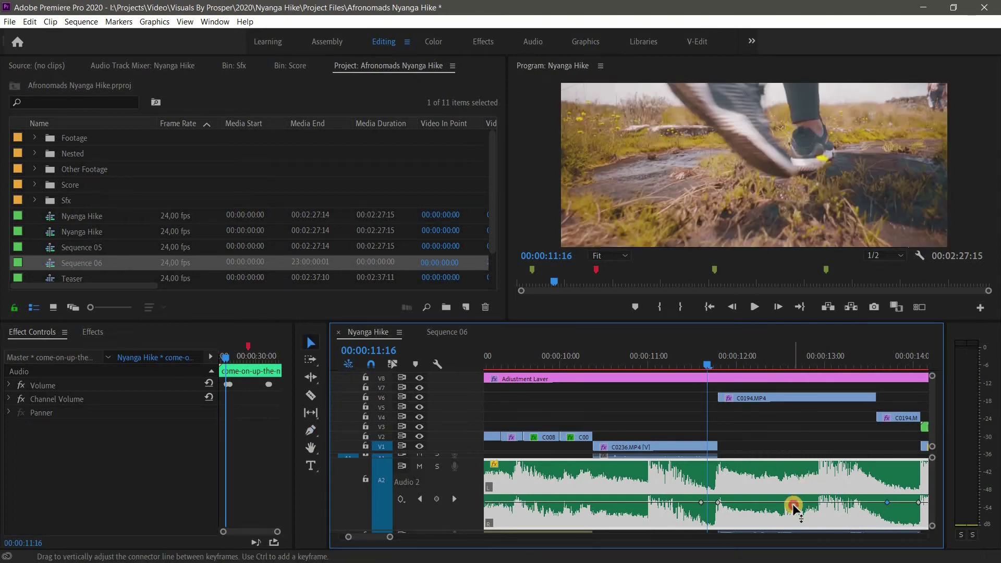
drag(793, 510, 794, 507)
click(693, 364)
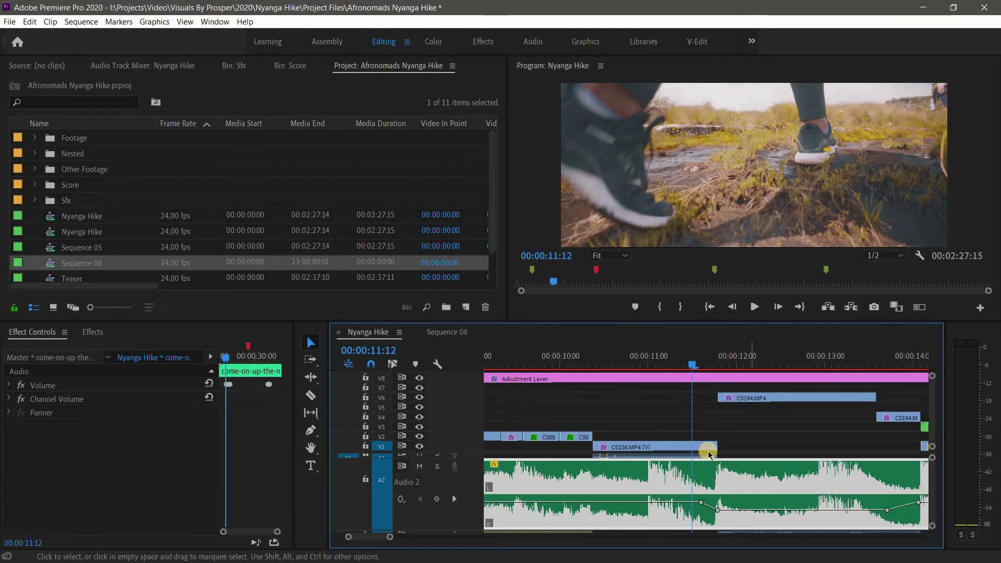
drag(699, 503, 719, 509)
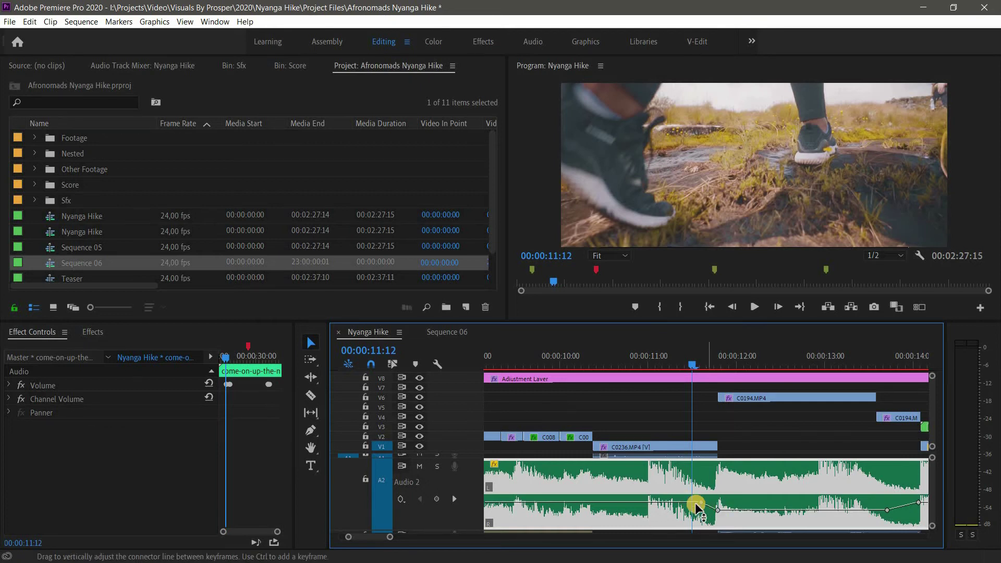
ctrl+click(702, 503)
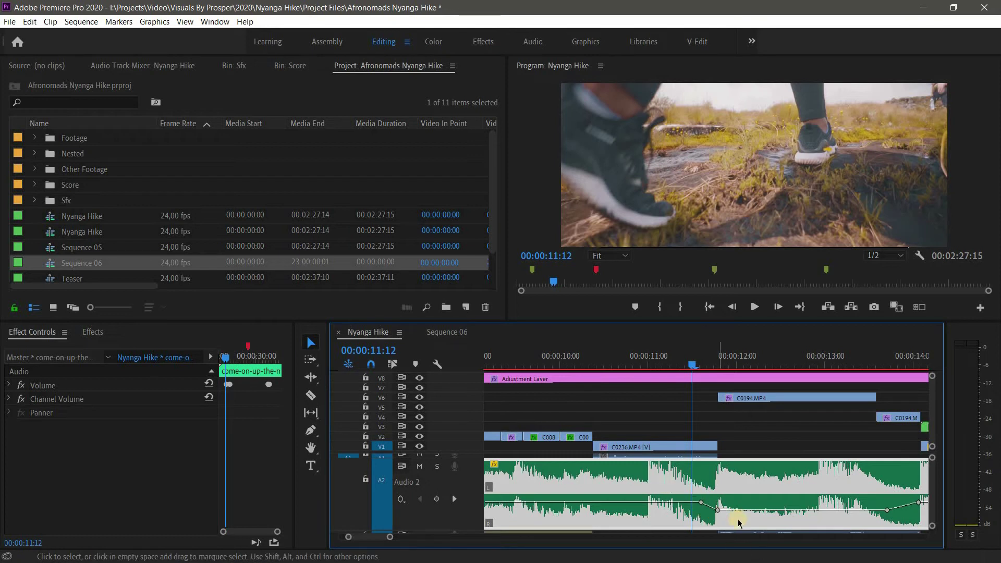
key(space)
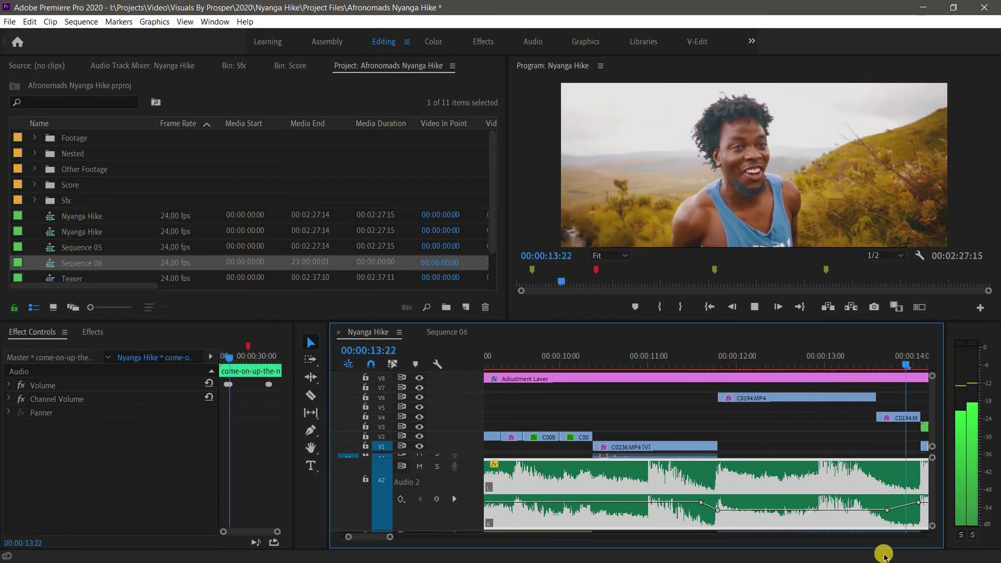
key(space)
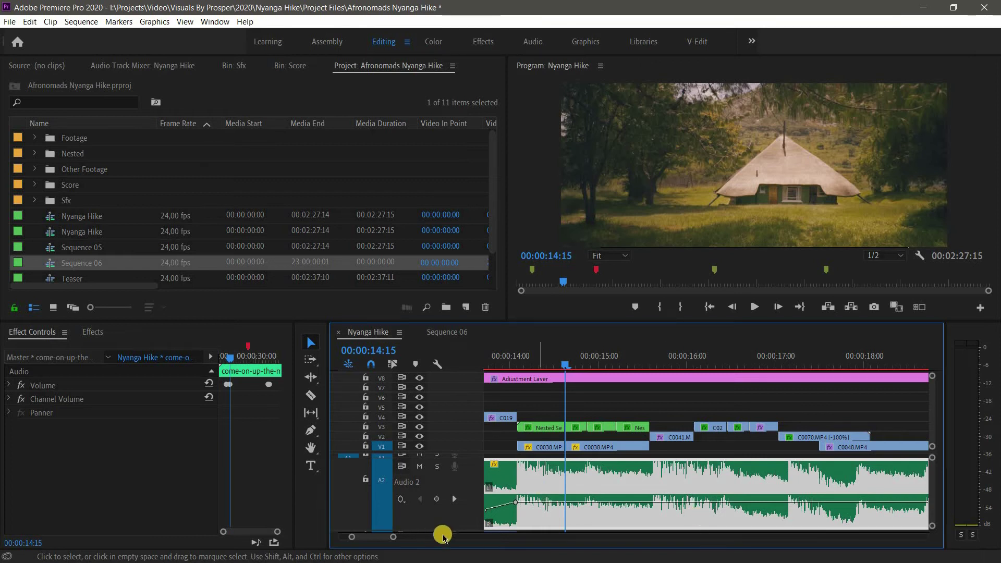
Select the empty gap on V1 beneath the C0194.MP4 clips and save the project.
drag(389, 540, 377, 540)
click(812, 444)
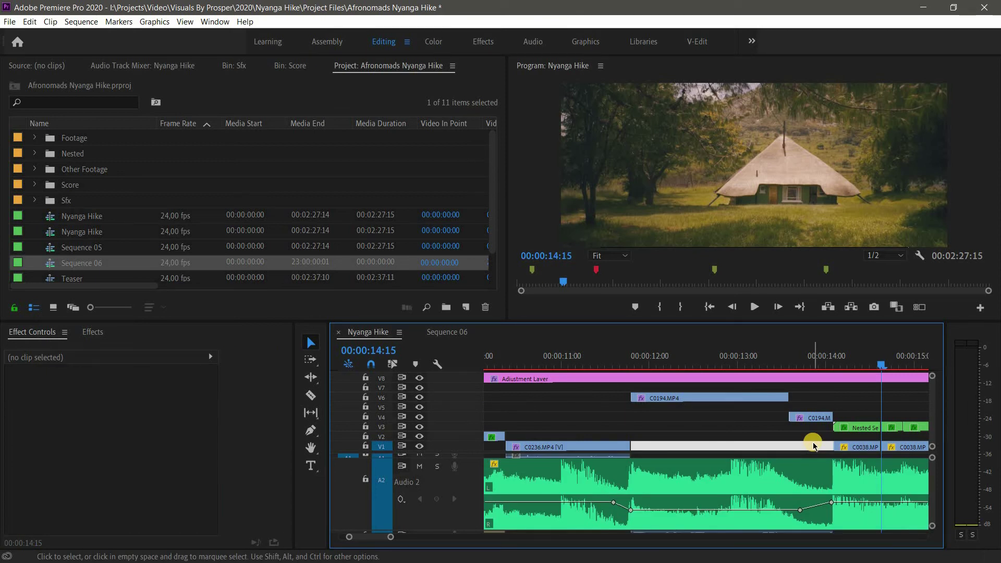
key(ctrl+s)
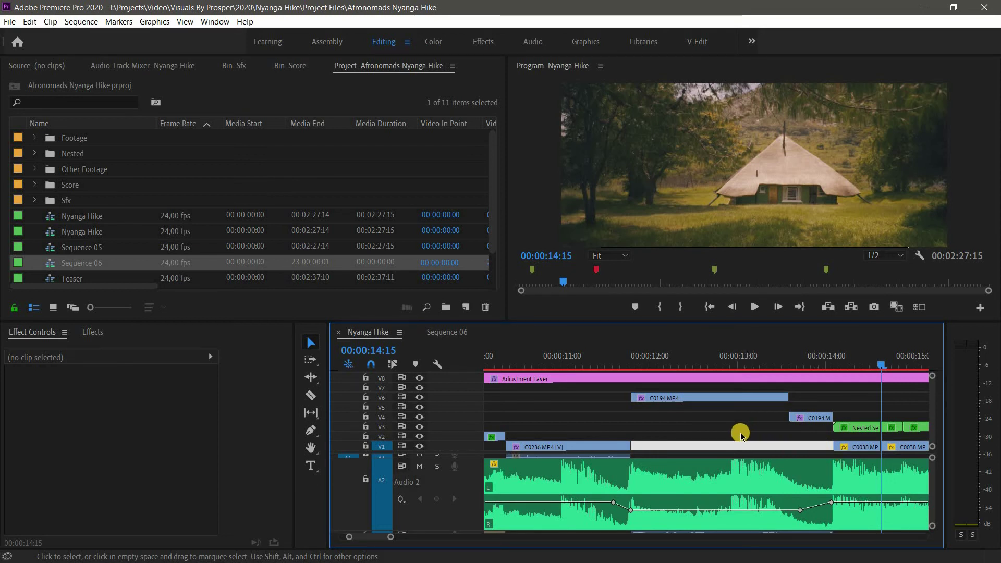
Delete the longer C0194.MP4 clip from V6 and undo the deletion, doing this twice.
click(725, 399)
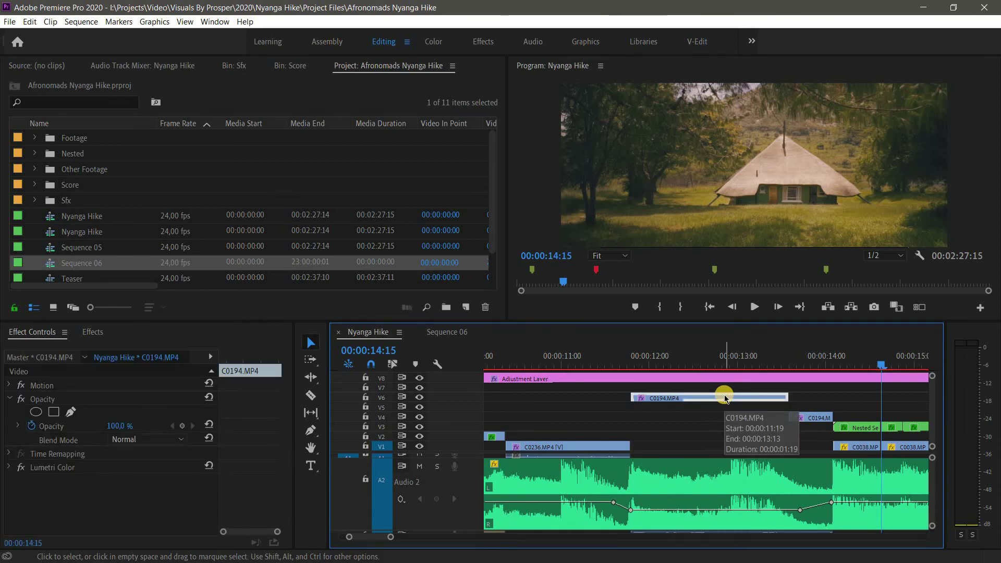
key(Delete)
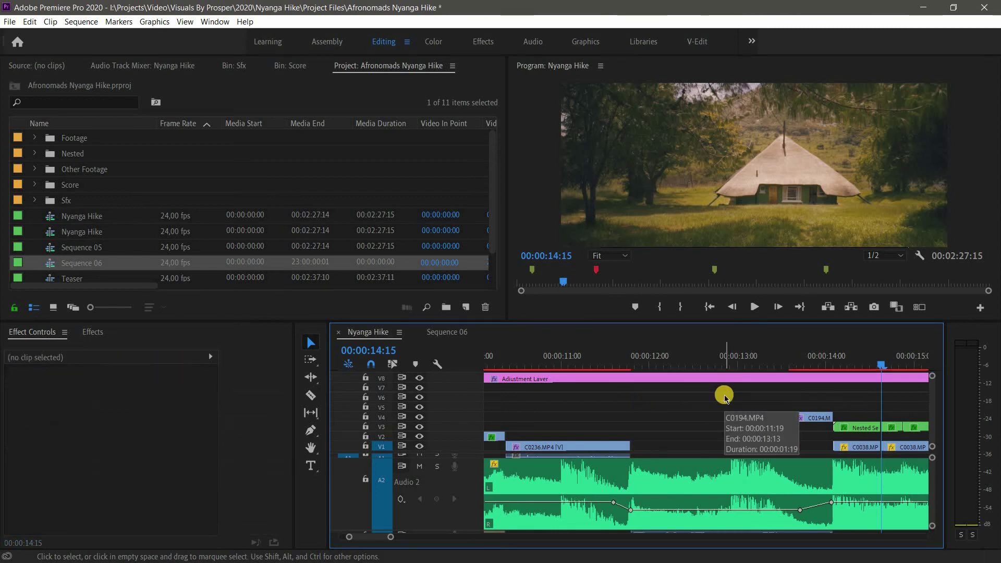
click(30, 22)
click(47, 36)
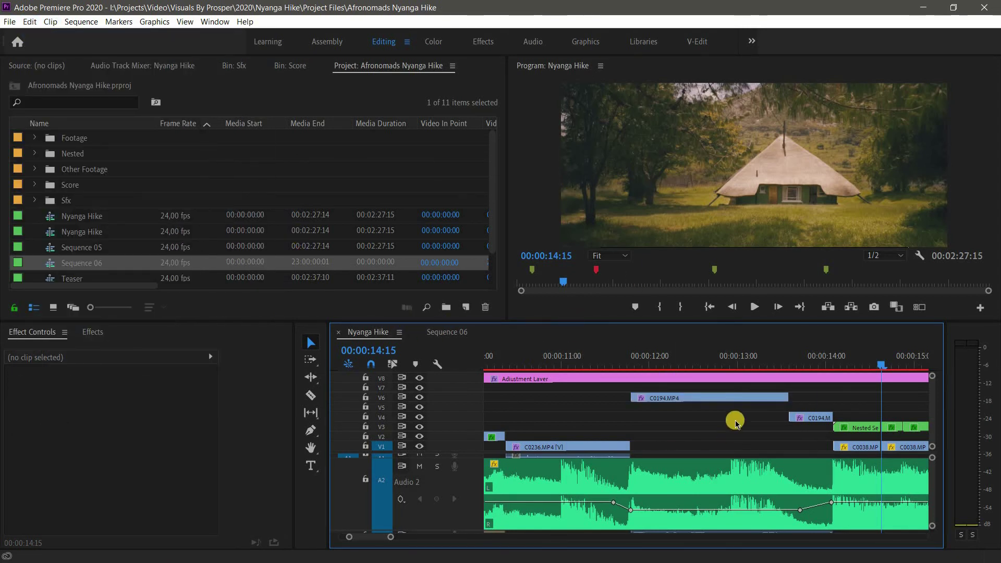
click(720, 399)
click(720, 399)
key(Delete)
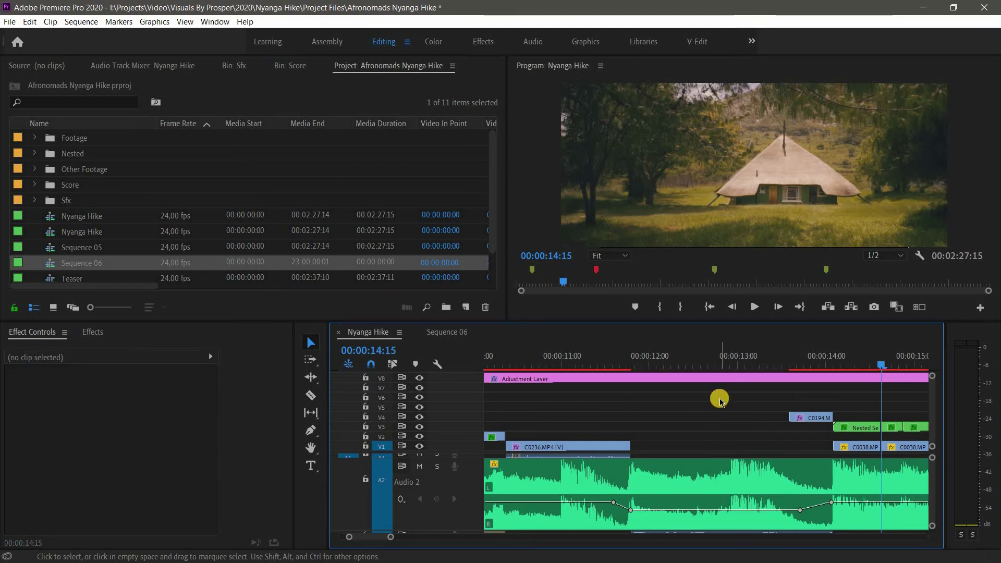
key(ctrl+z)
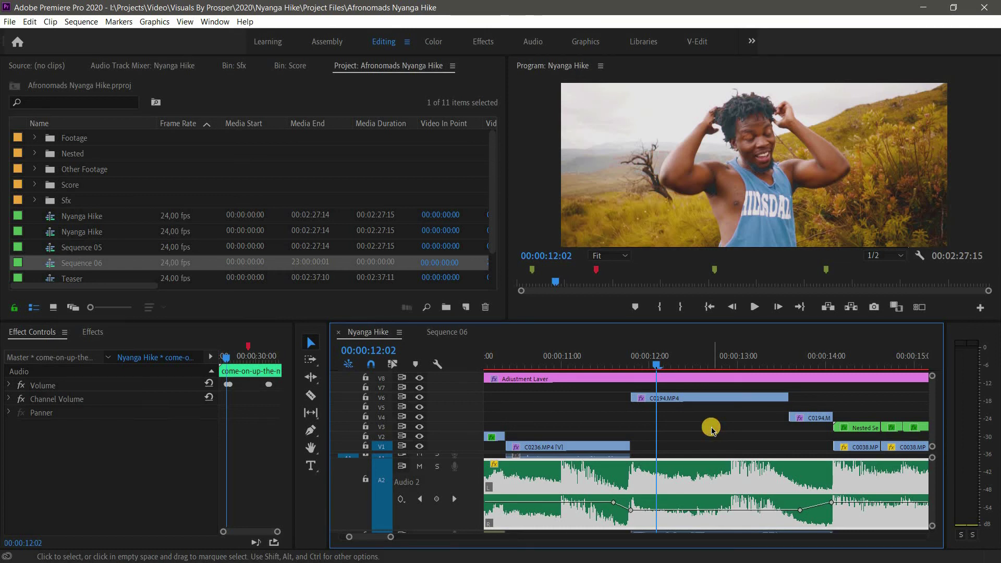
Open the media export settings for the Nyanga Hike sequence at 00:01:18:09, accepting the offline media, and close them without exporting.
click(712, 428)
scroll(712, 428, down, 10)
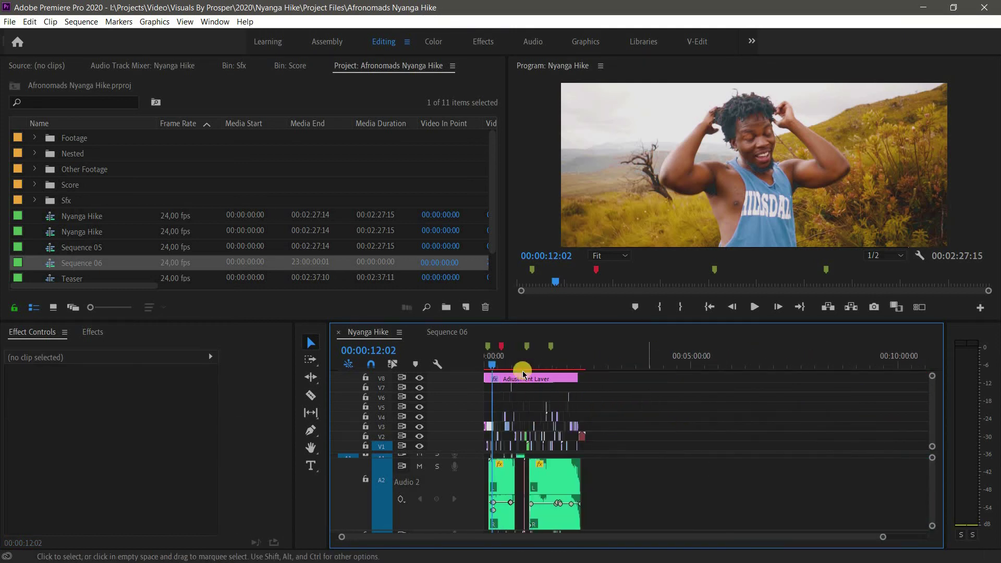
click(9, 22)
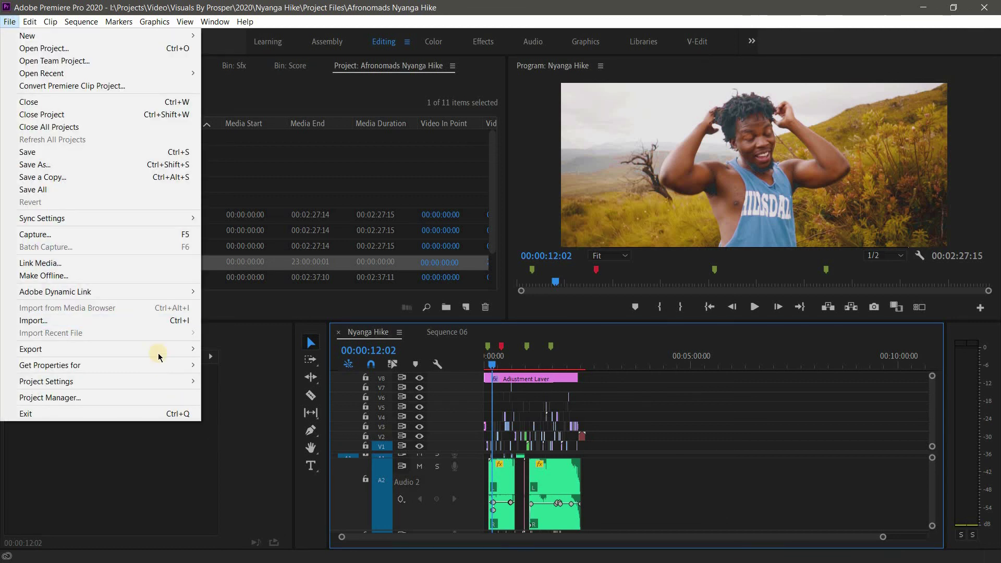
mouse_move(184, 349)
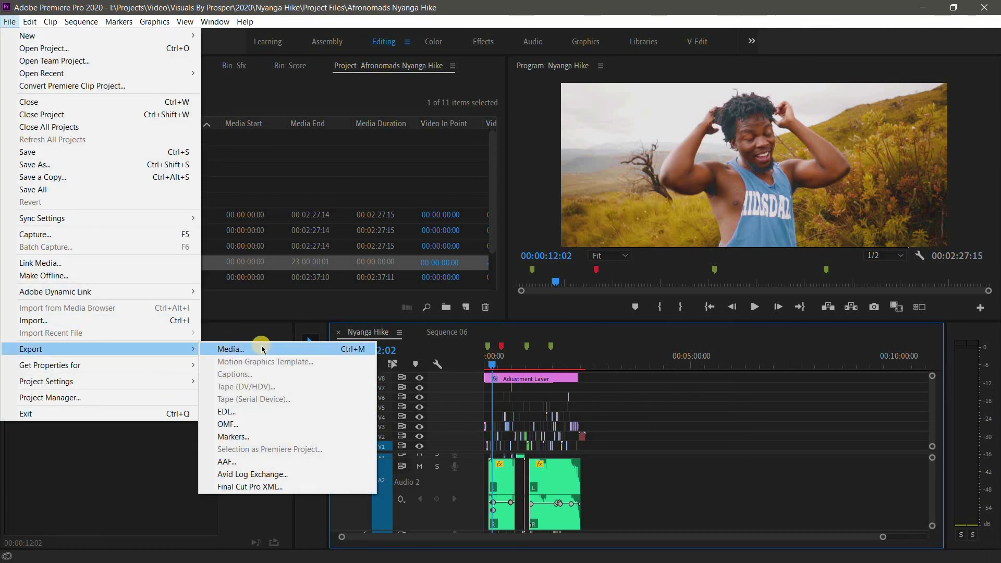
click(539, 360)
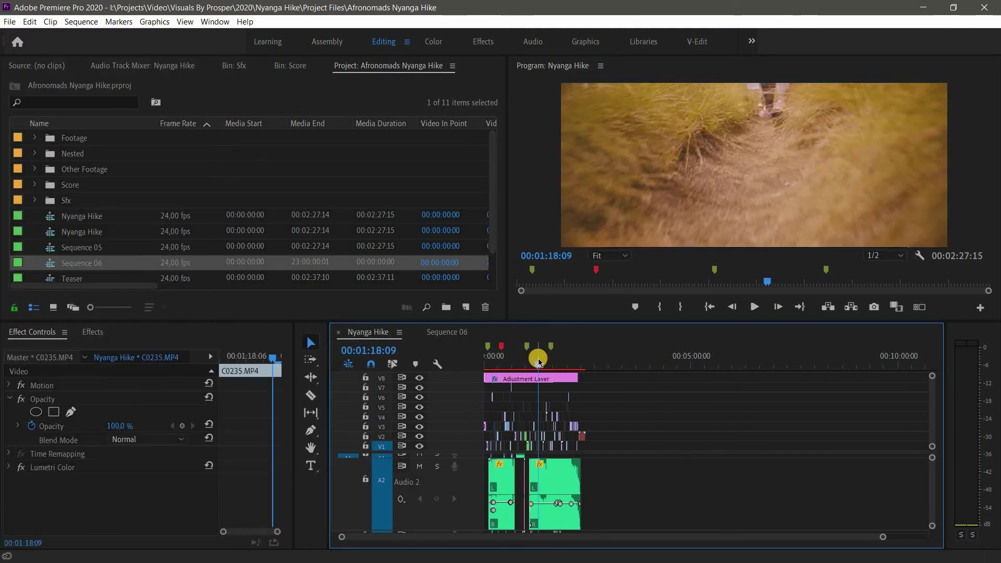
key(ctrl+m)
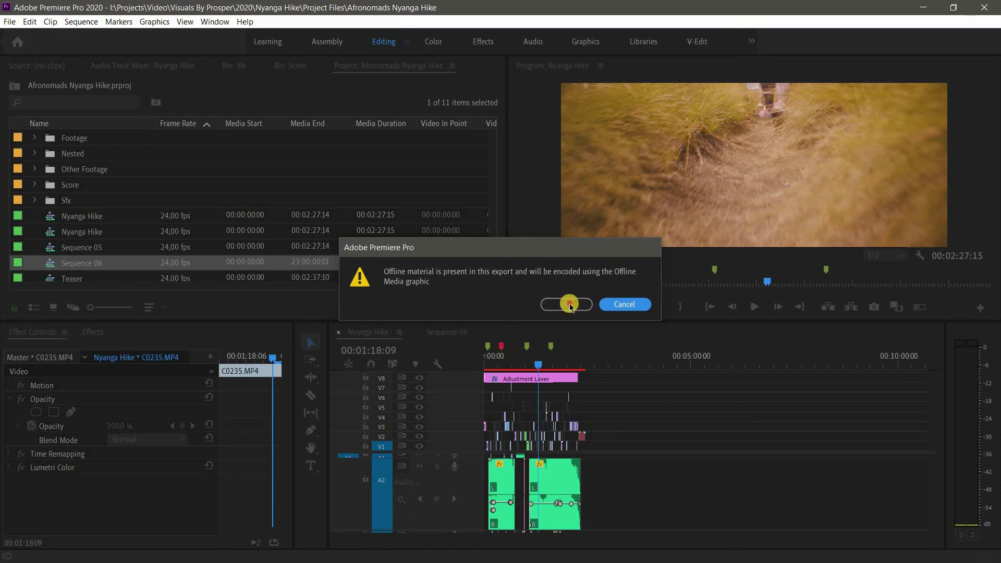
click(642, 305)
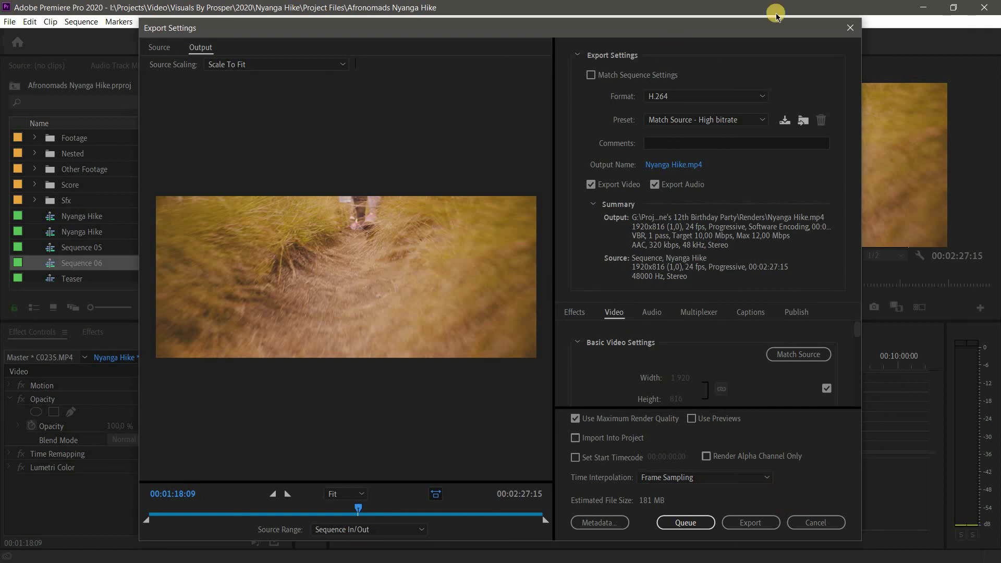
click(850, 28)
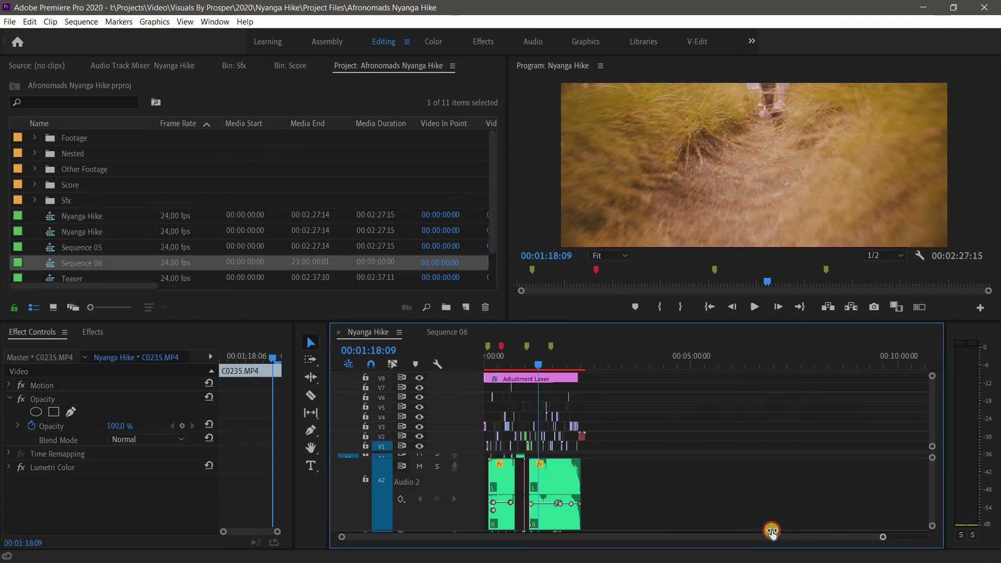
Move the playhead to 00:01:42:19 in the Nyanga Hike sequence.
scroll(771, 532, up, 8)
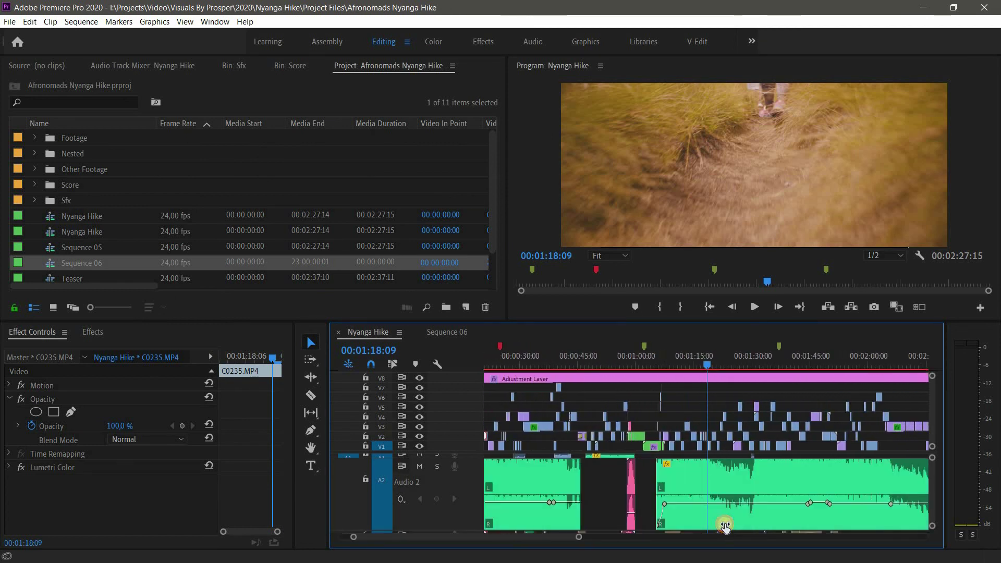
scroll(737, 519, down, 2)
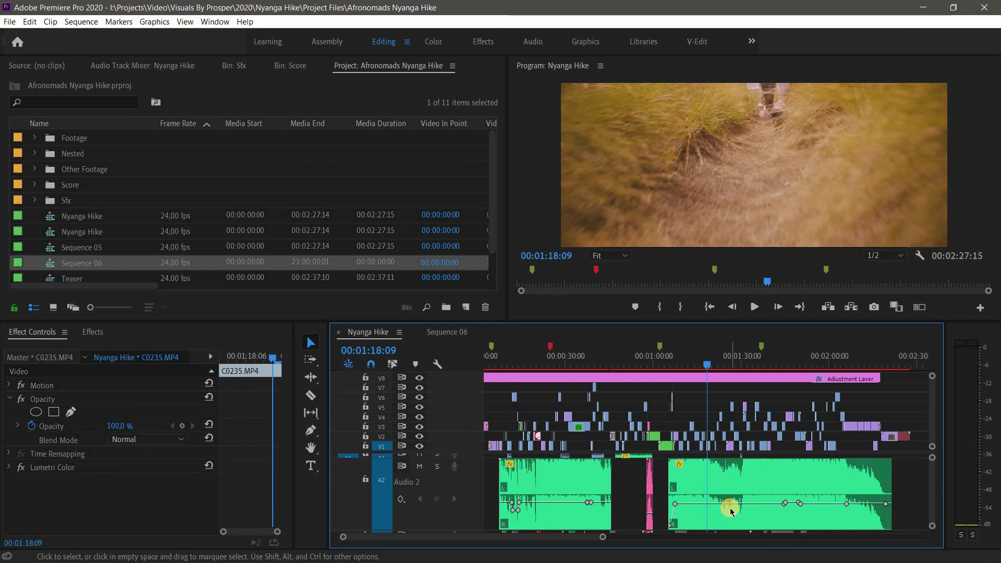
click(796, 415)
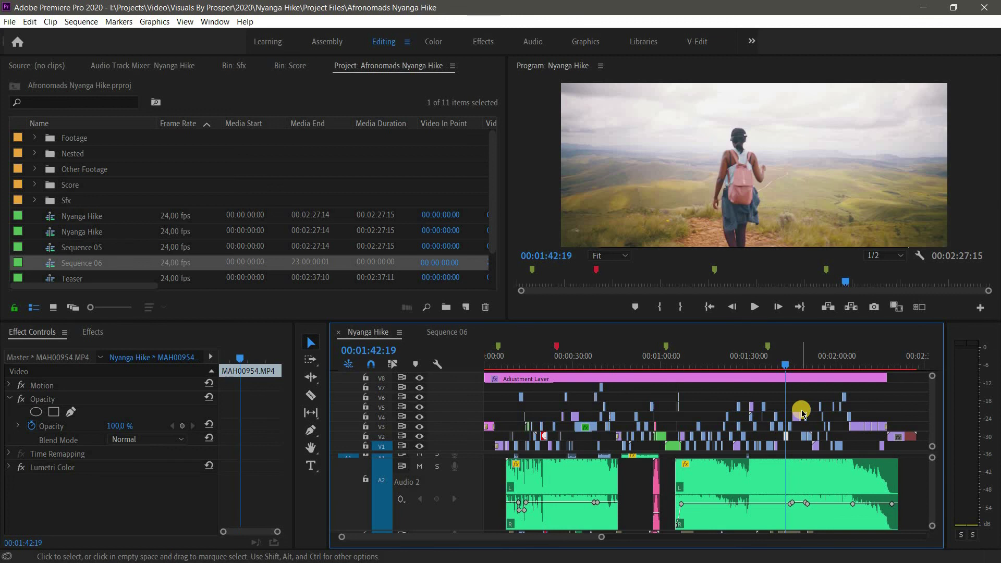